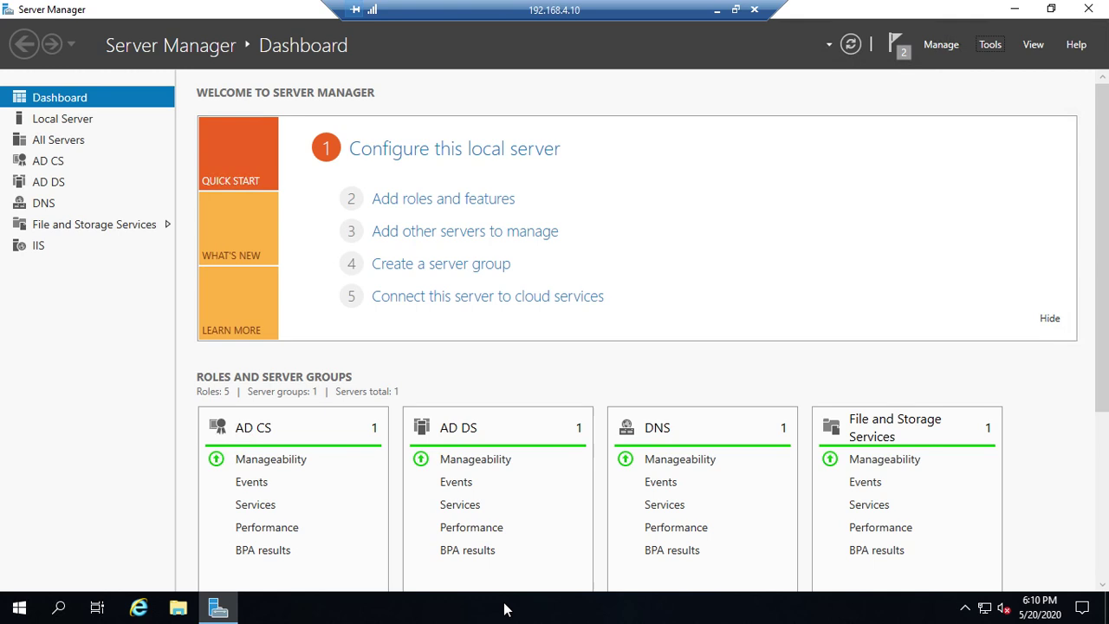
Open Server Manager's Tools menu to list the administrative tools
click(989, 44)
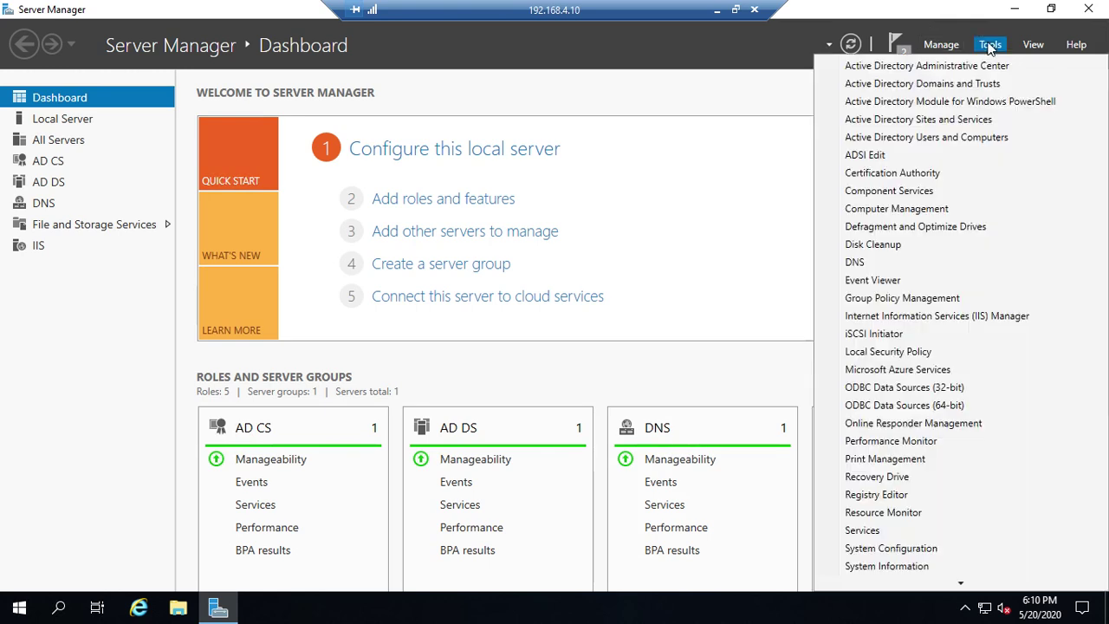
Launch Certification Authority maximized and show the CA's Certificate Templates folder
click(887, 172)
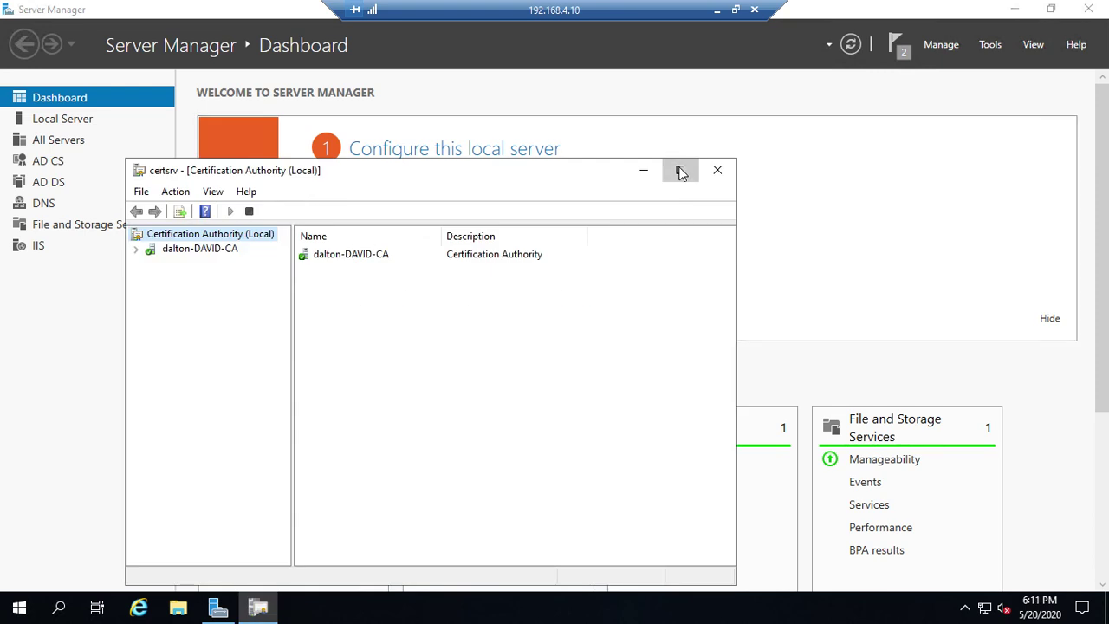
click(680, 172)
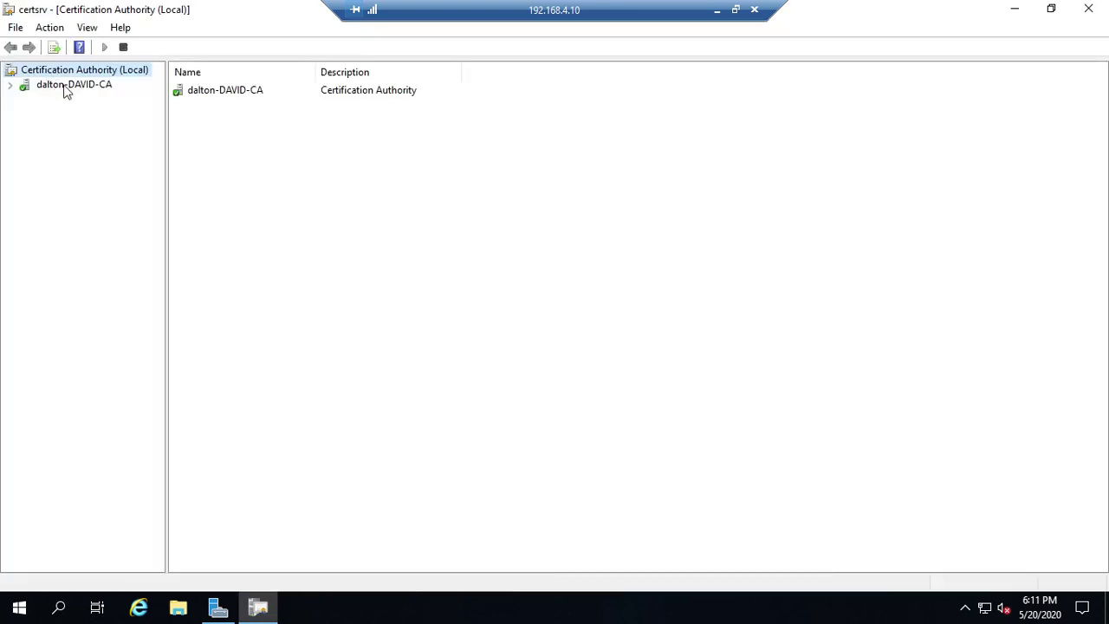
click(11, 85)
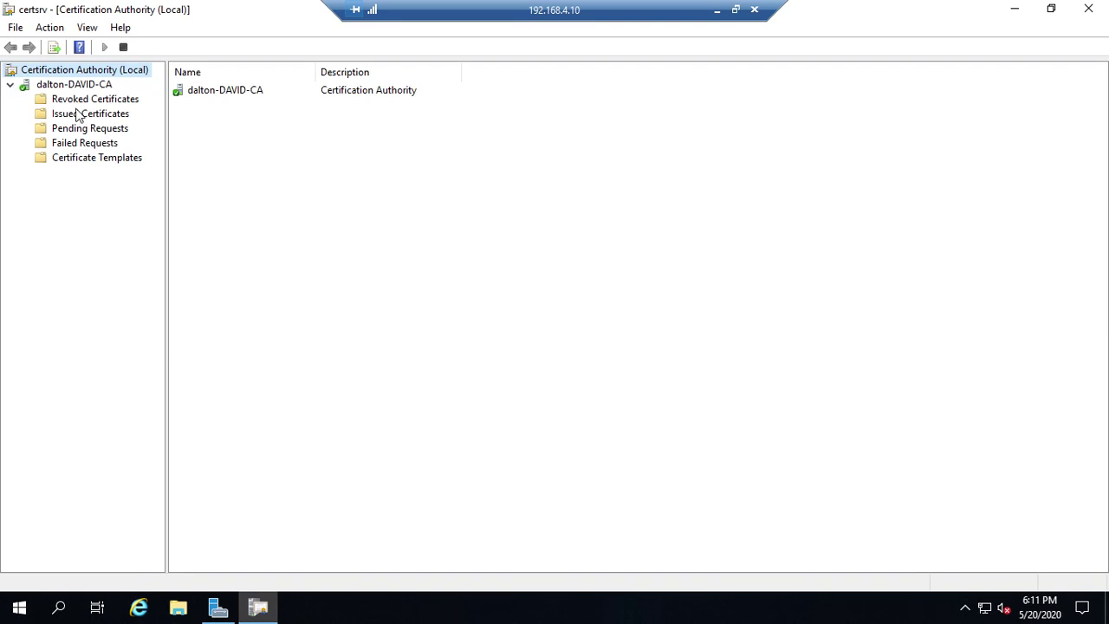
click(86, 159)
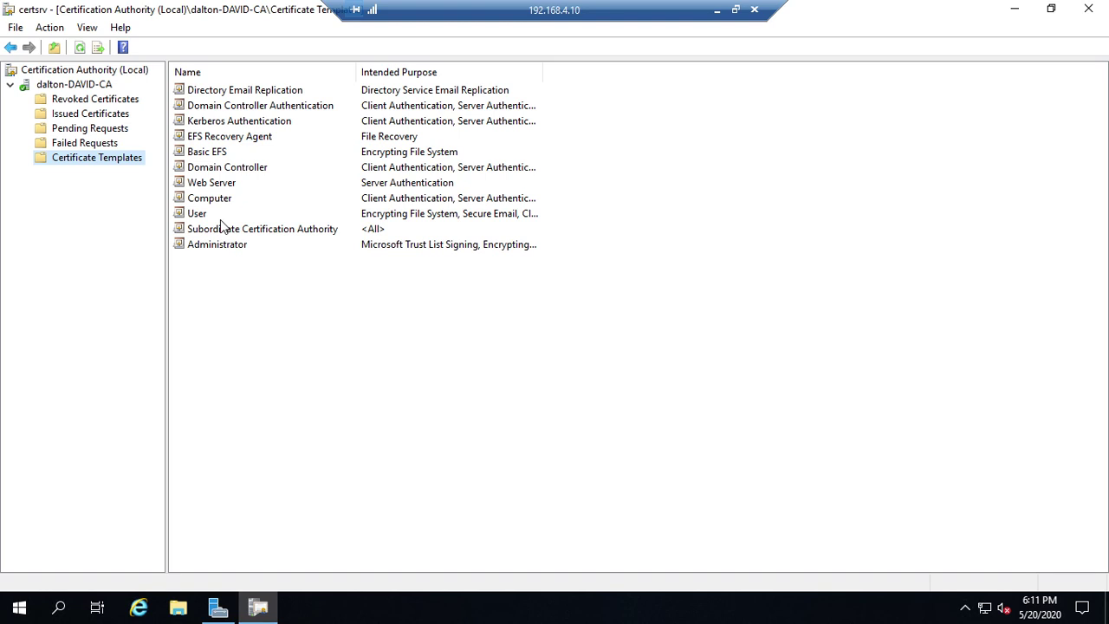
Inspect the Basic EFS template's properties and cancel without changes
double_click(208, 153)
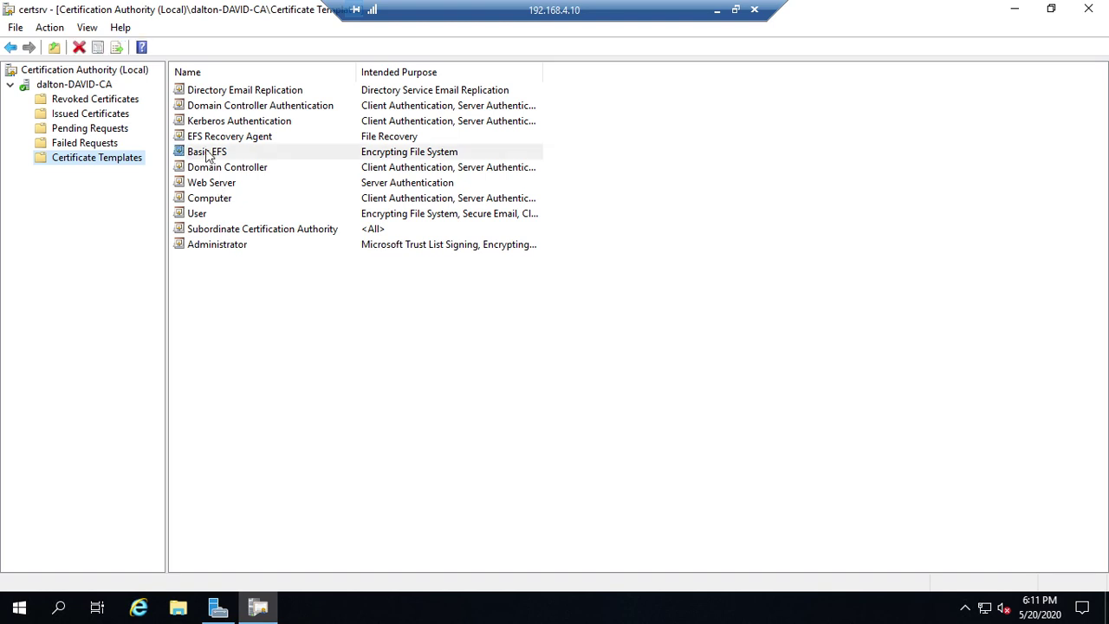
click(537, 352)
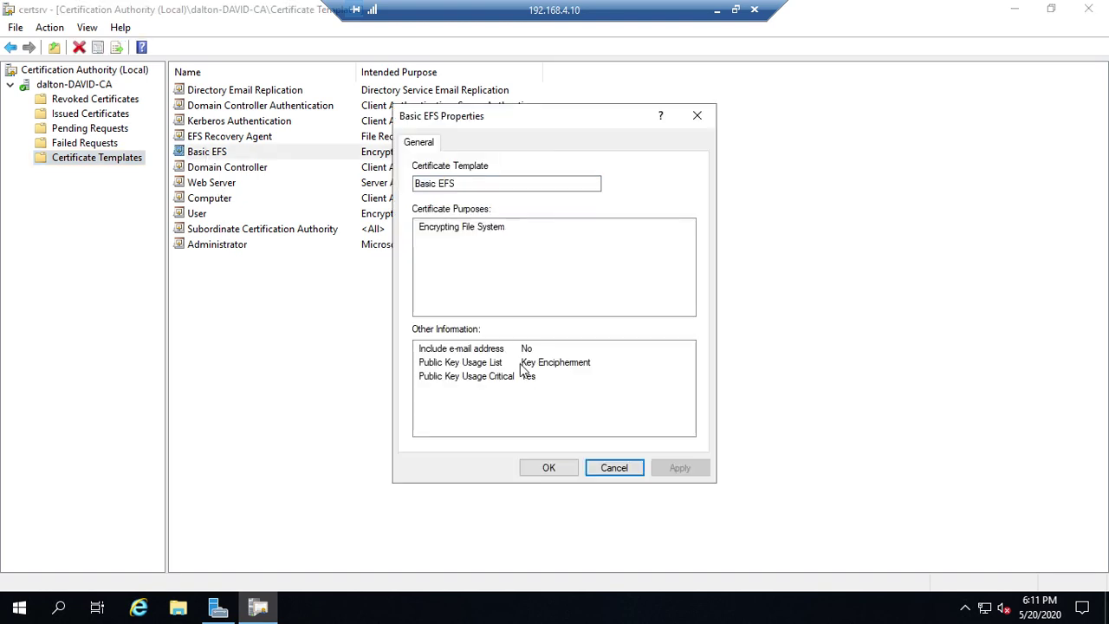
click(602, 470)
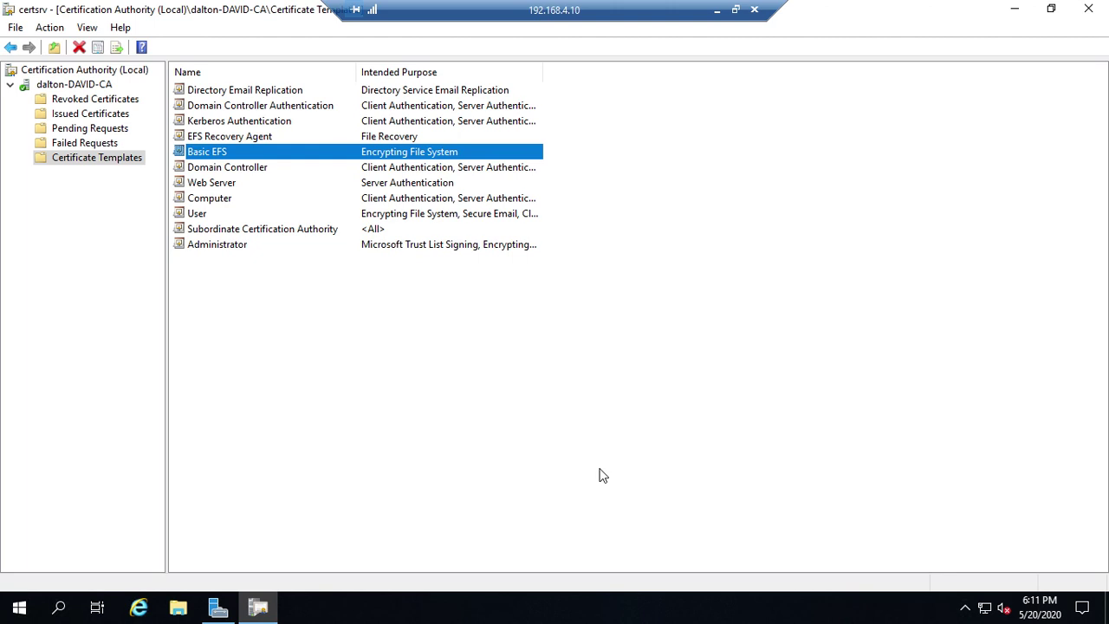
Issue the Code Signing template through New > Certificate Template to Issue
right_click(83, 163)
mouse_move(122, 206)
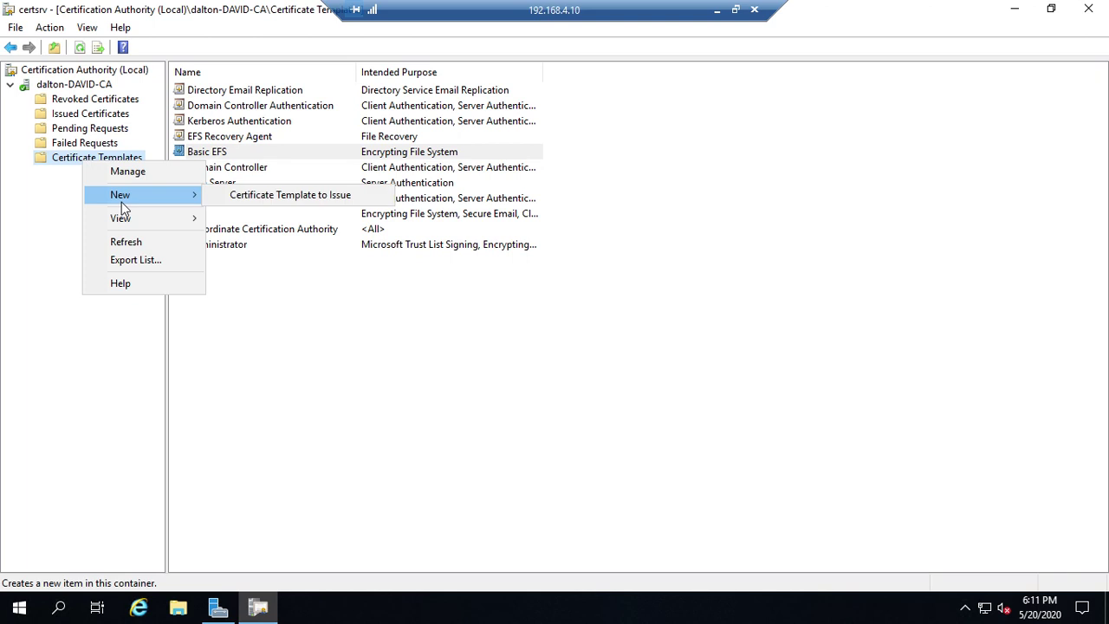
click(232, 195)
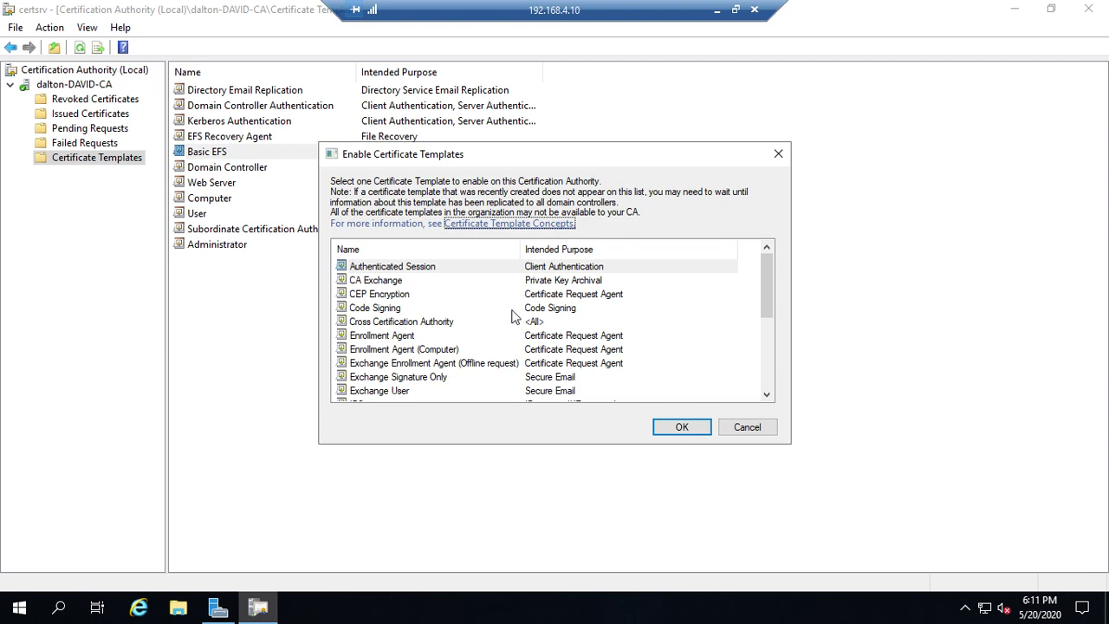
click(543, 310)
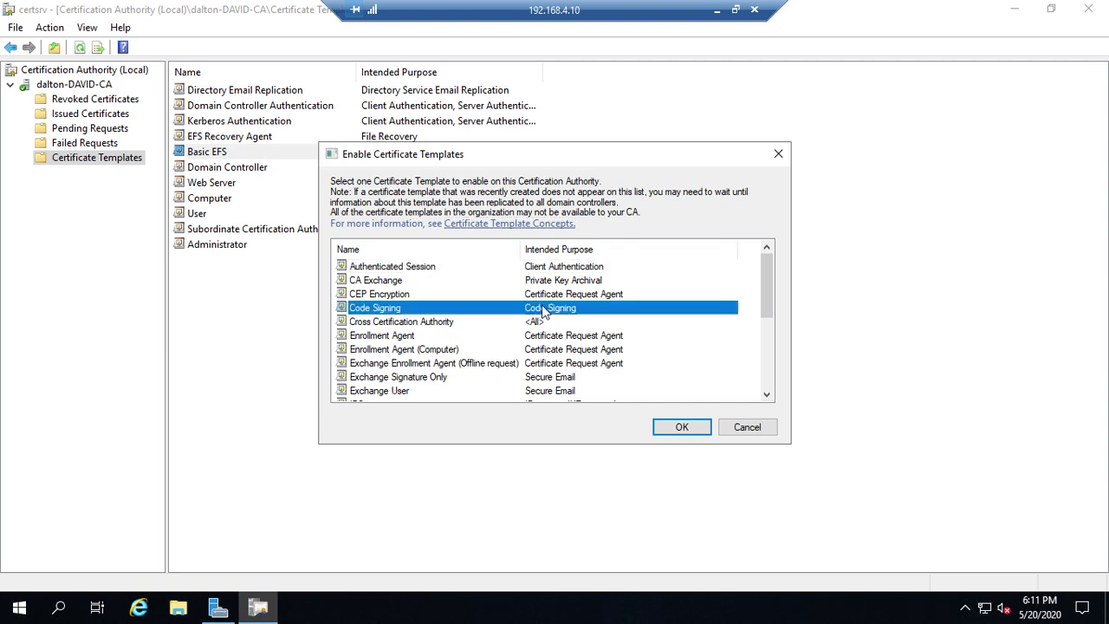
click(681, 428)
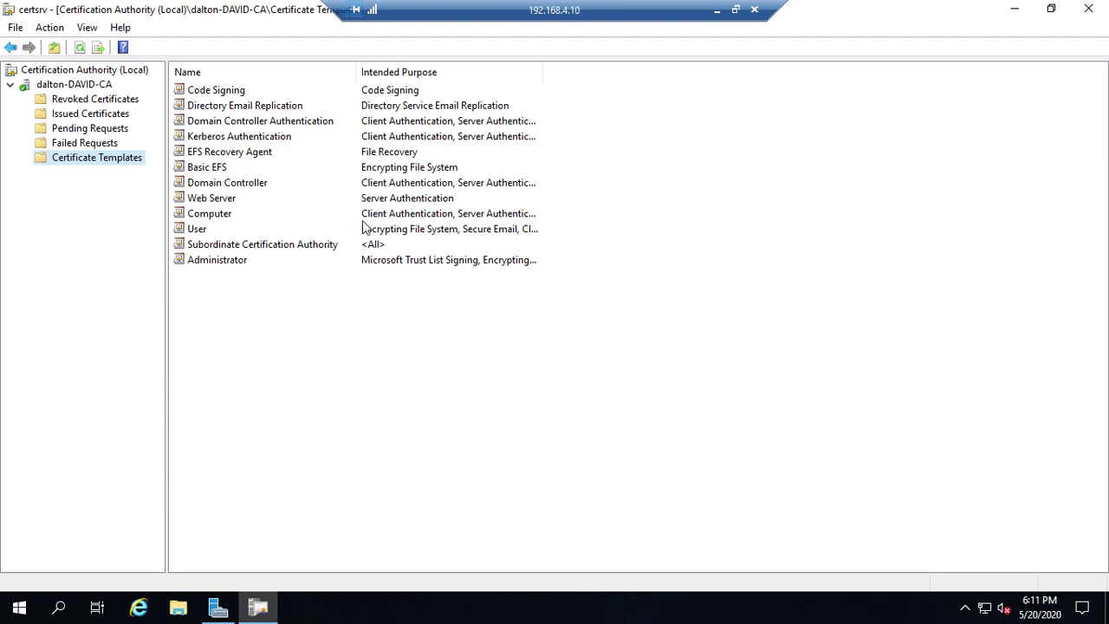
Auto-fit the Intended Purpose column, then review and close the Code Signing properties
double_click(543, 72)
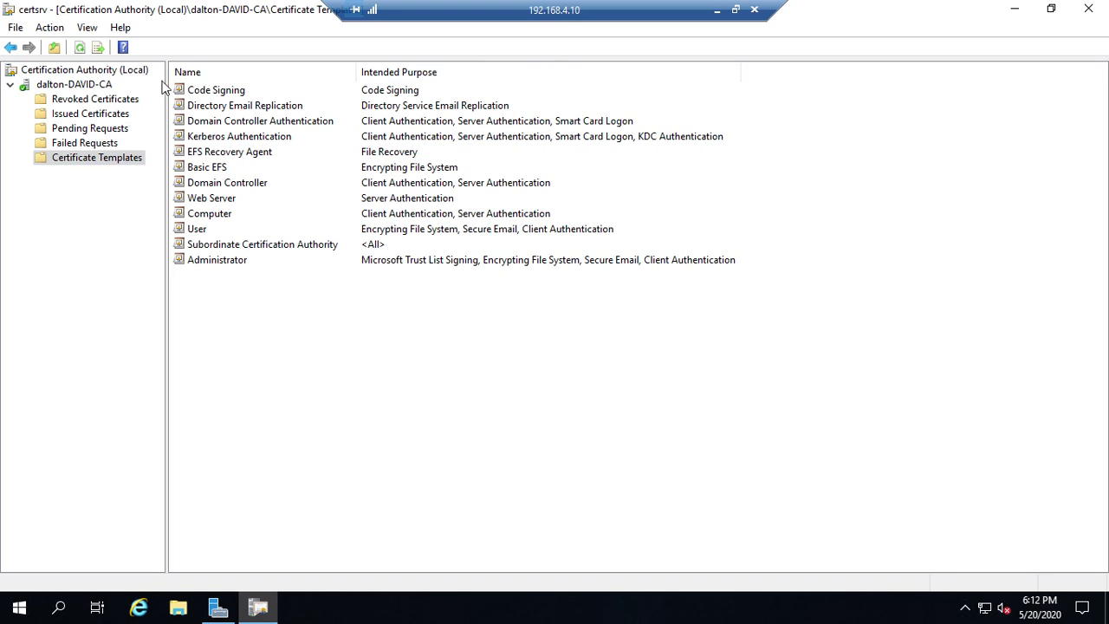
click(205, 90)
double_click(205, 90)
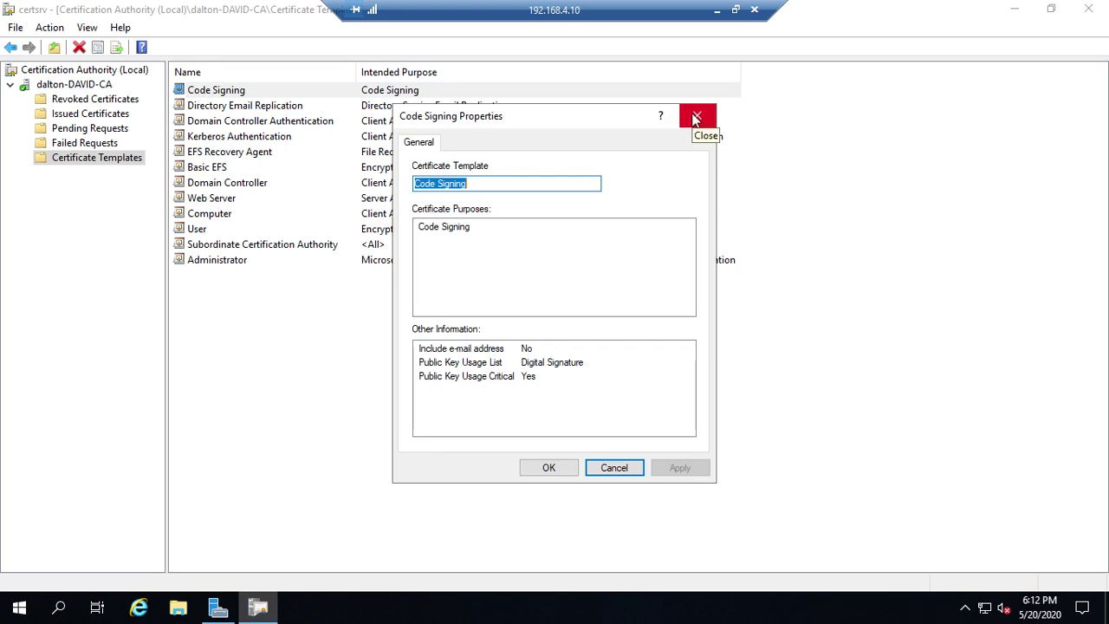
click(696, 118)
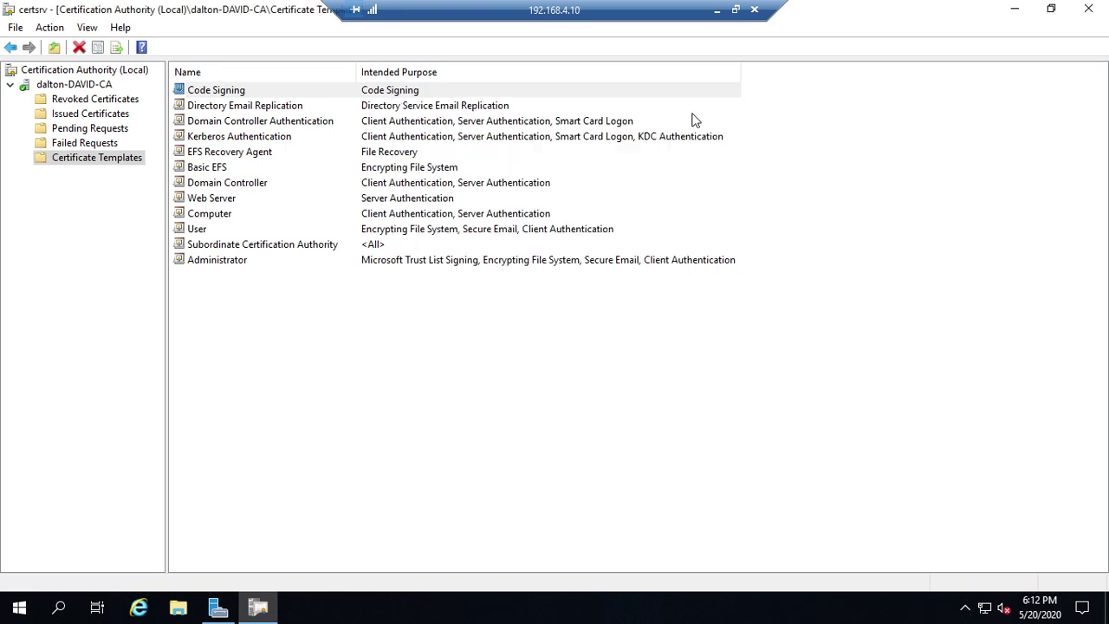
right_click(104, 168)
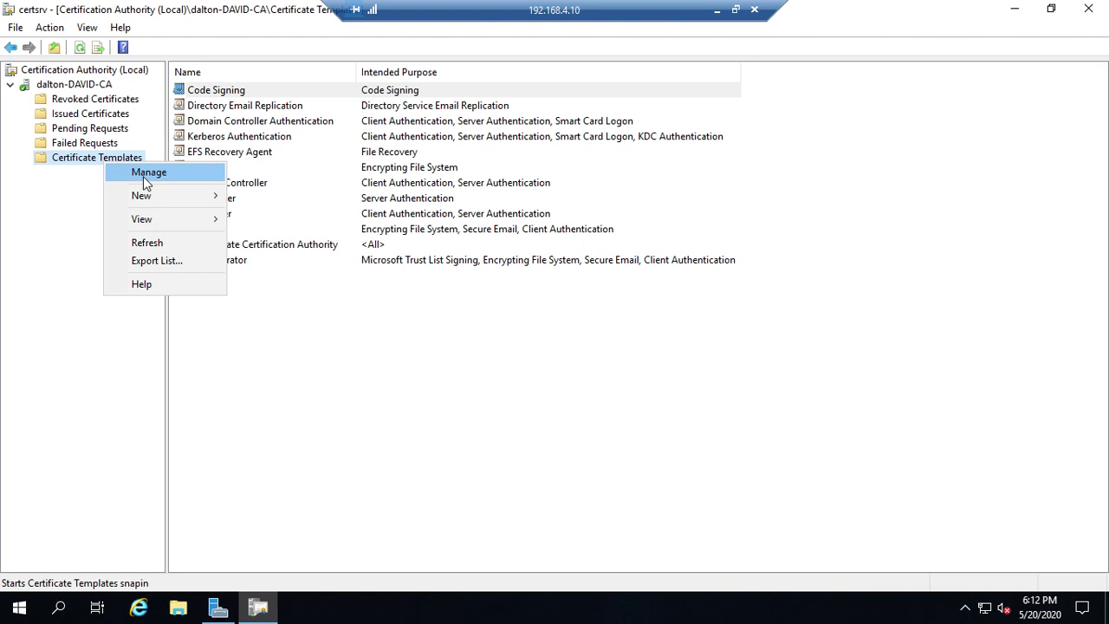
Open the Certificate Templates Console listing all 33 templates
click(146, 173)
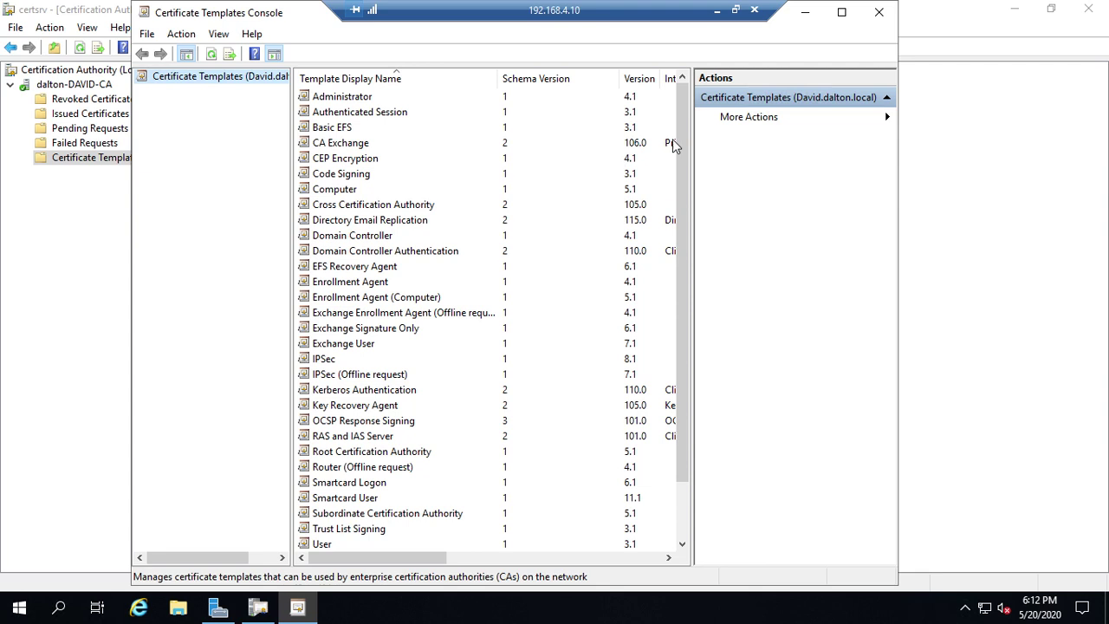
drag(679, 138, 681, 293)
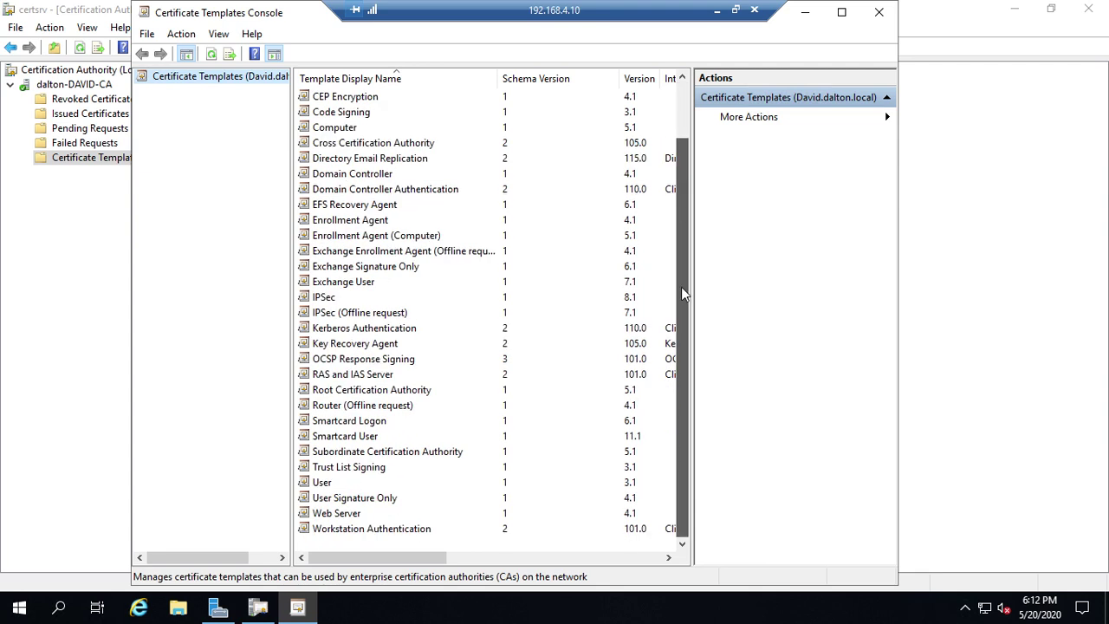
drag(687, 185, 681, 113)
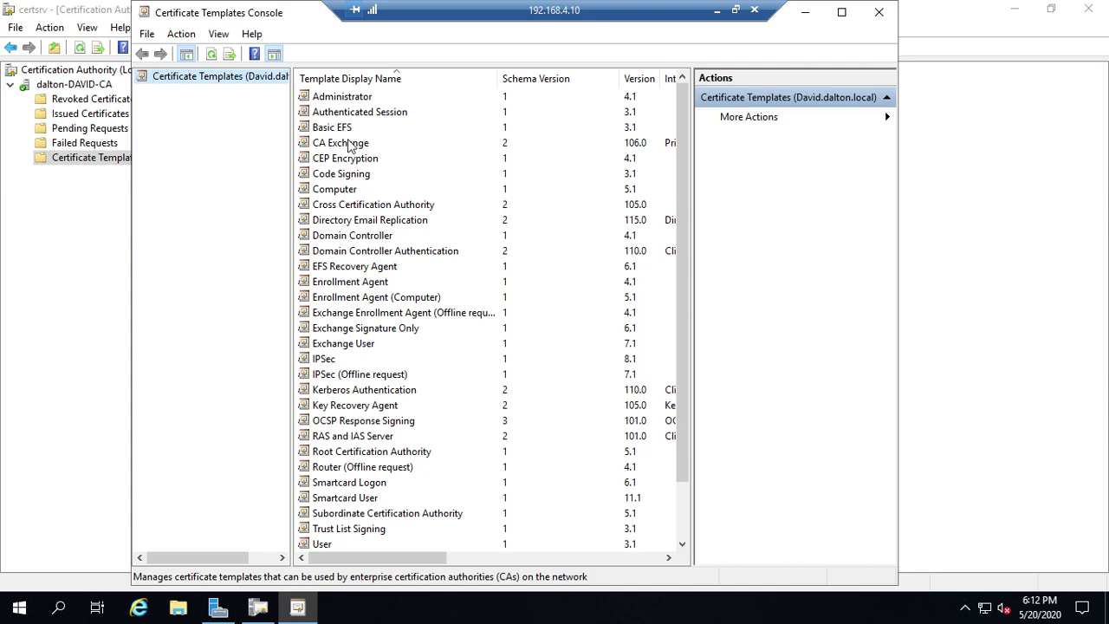
Review Basic EFS's General, Request Handling, Subject Name and Extensions tabs, then close it
double_click(338, 130)
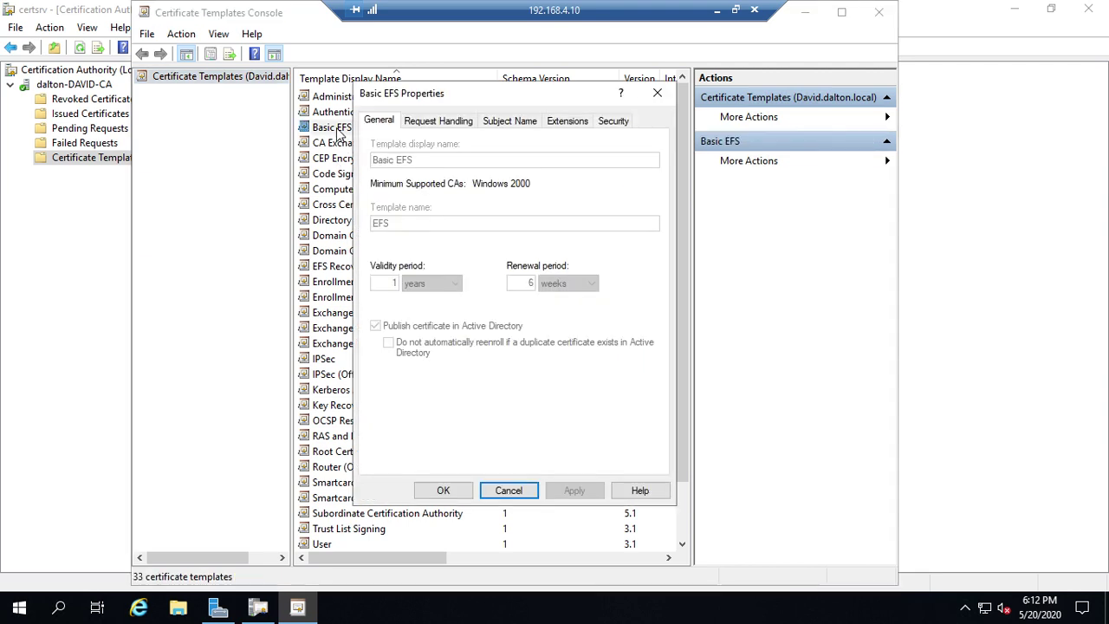
click(438, 121)
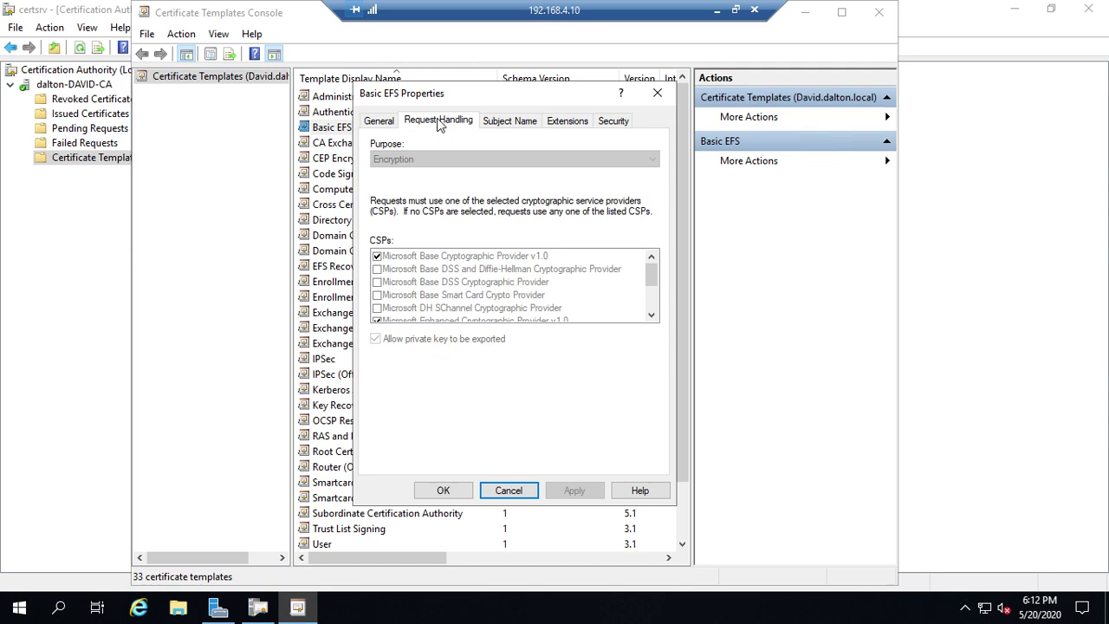
click(383, 121)
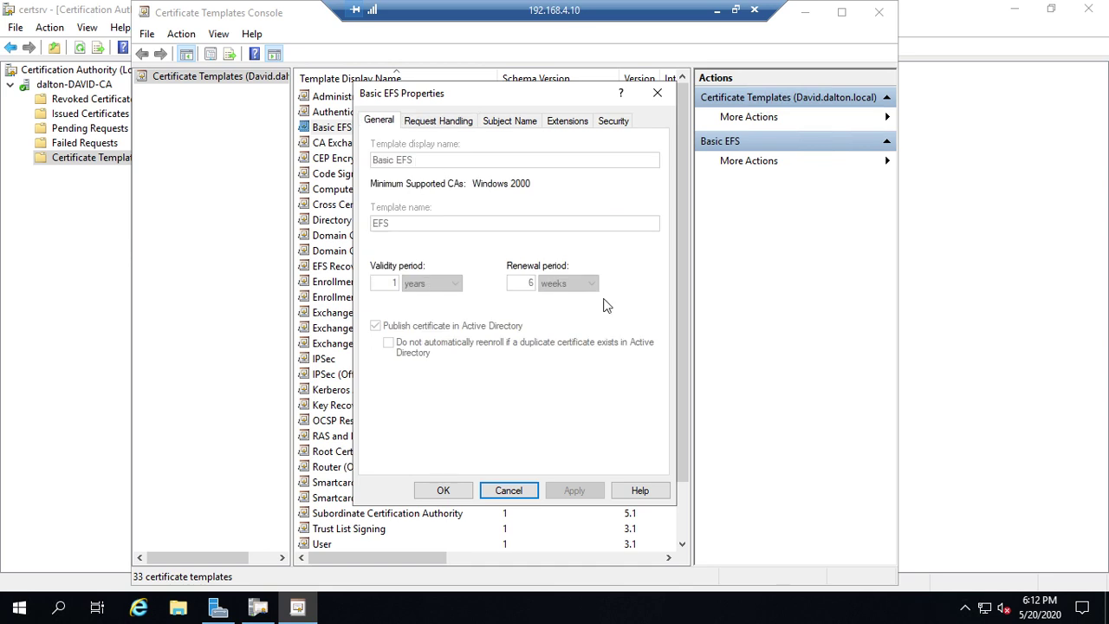
click(452, 128)
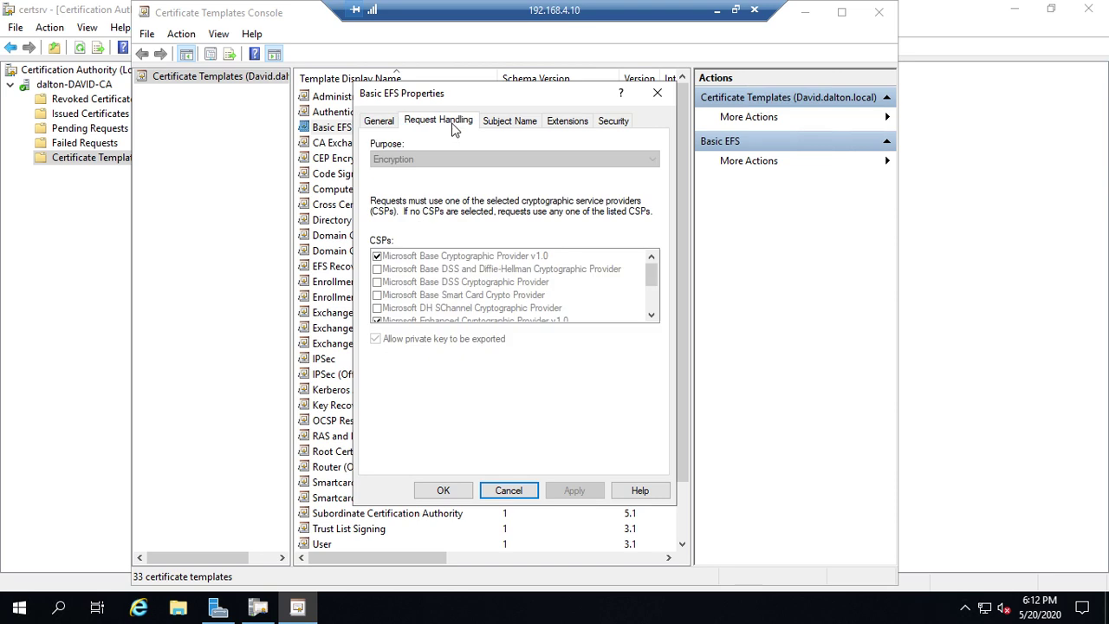
click(509, 126)
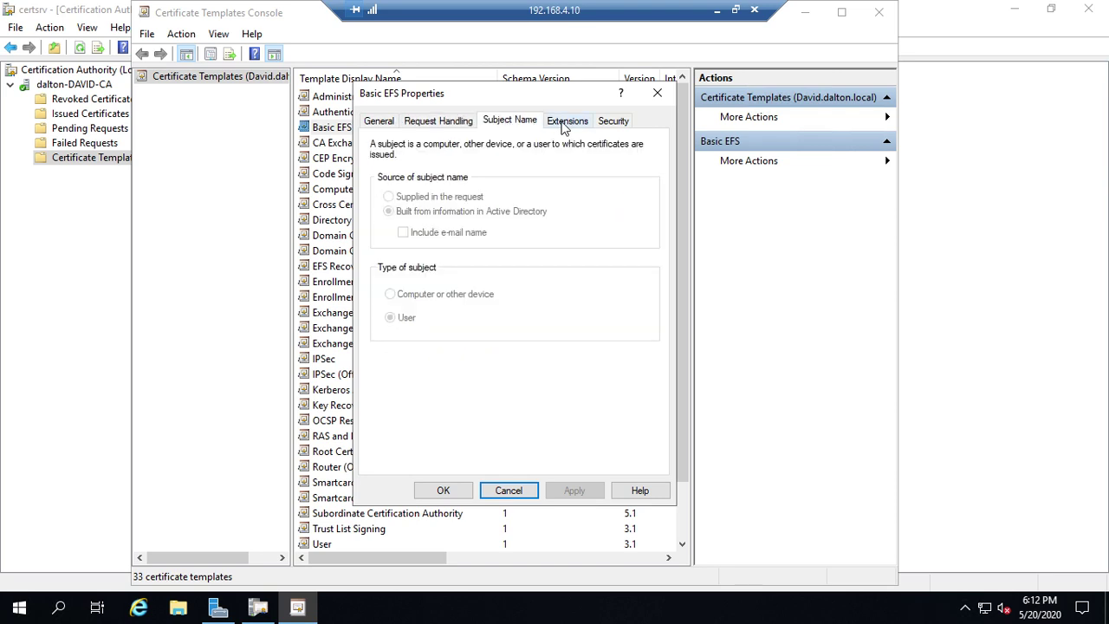
click(564, 125)
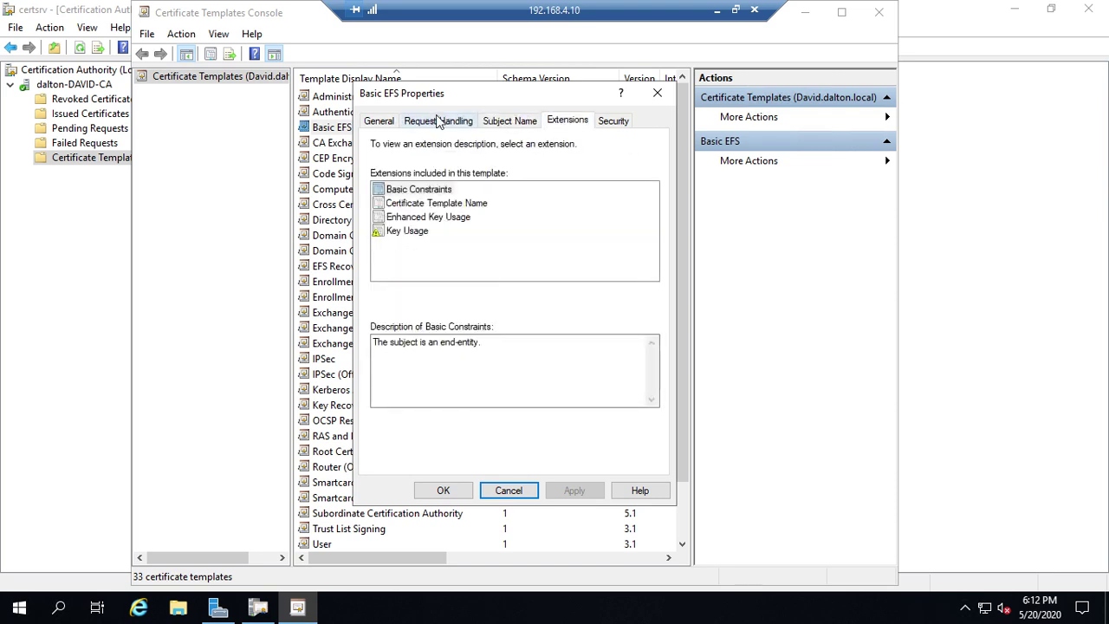
click(387, 125)
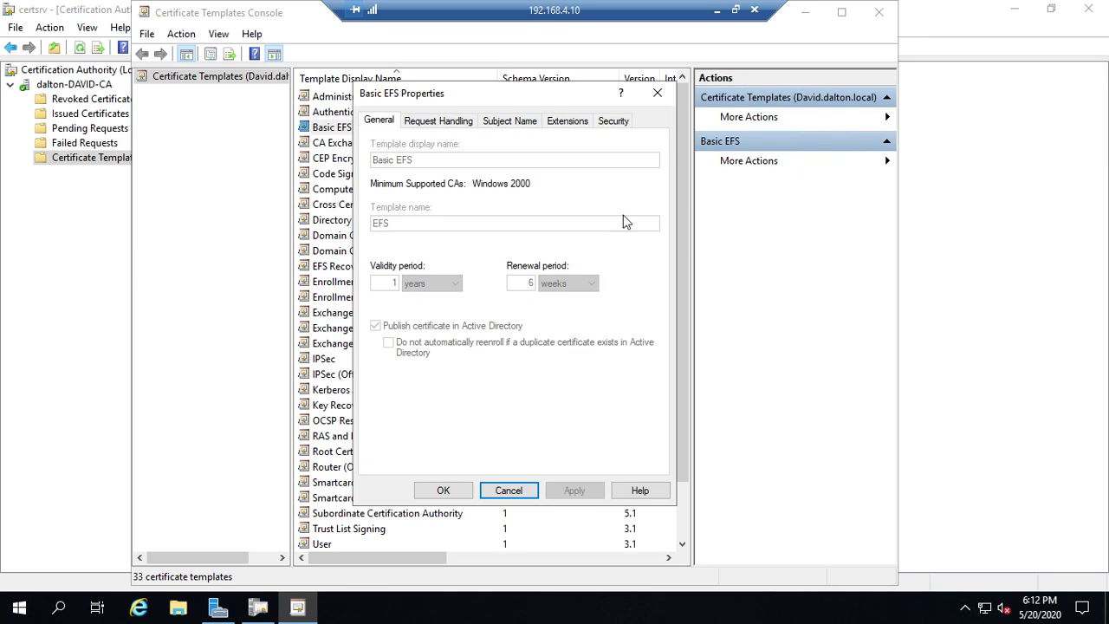
click(659, 93)
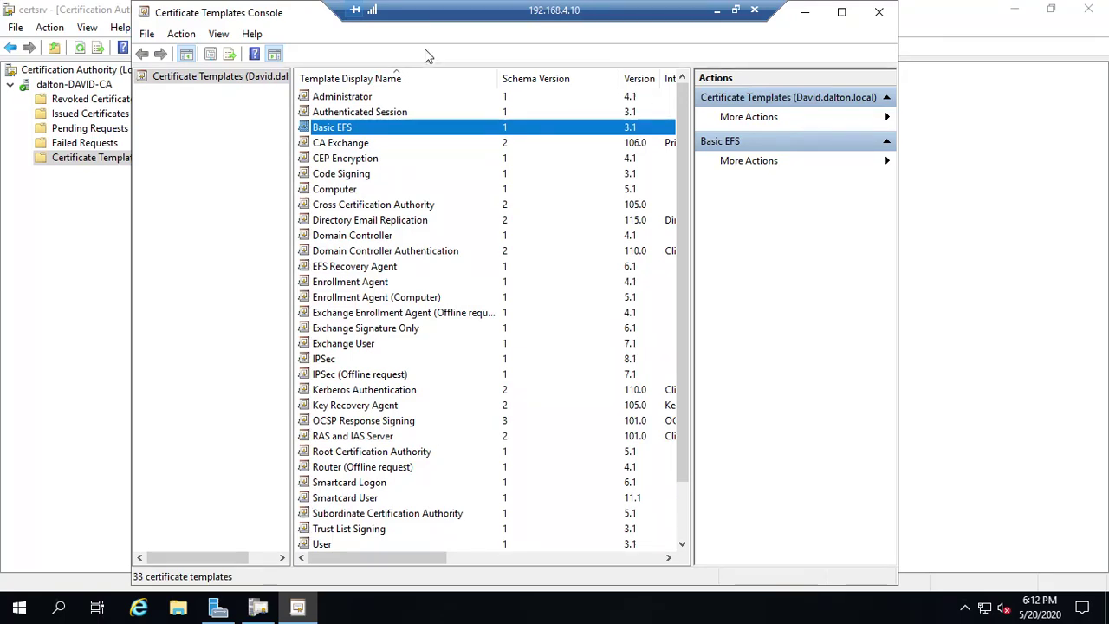
Duplicate Basic EFS and set its CA compatibility to Windows Server 2016
right_click(347, 128)
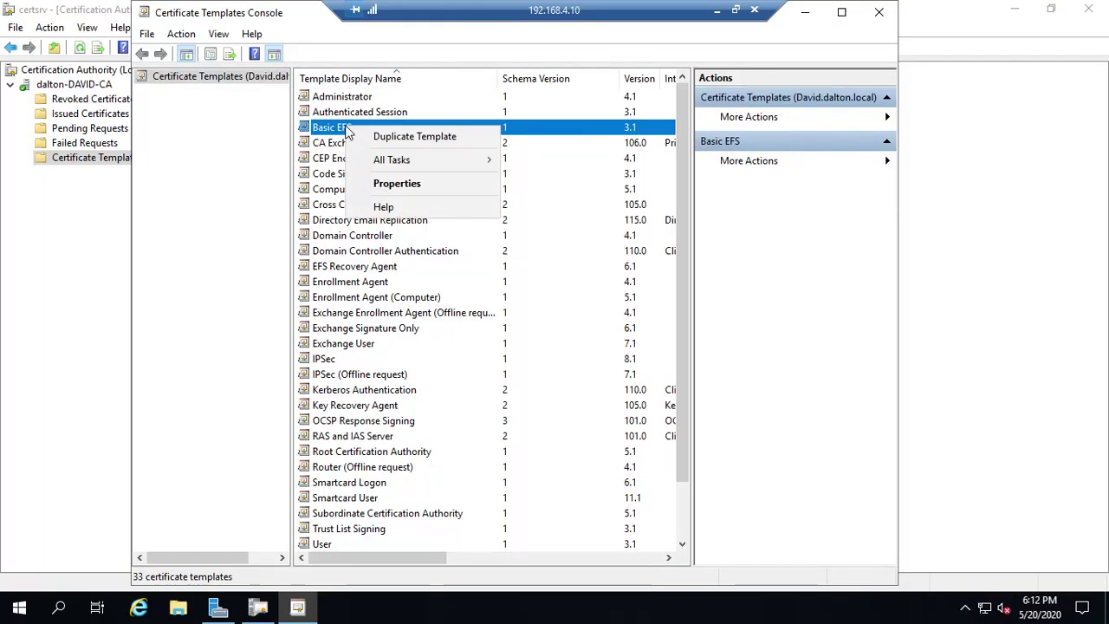
click(439, 138)
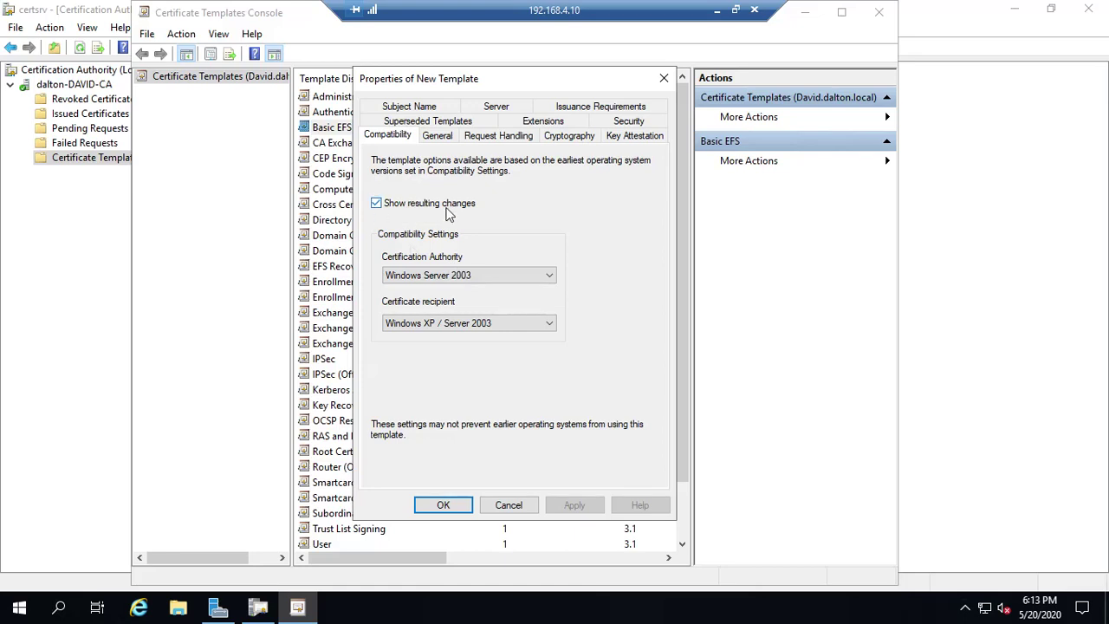
click(493, 275)
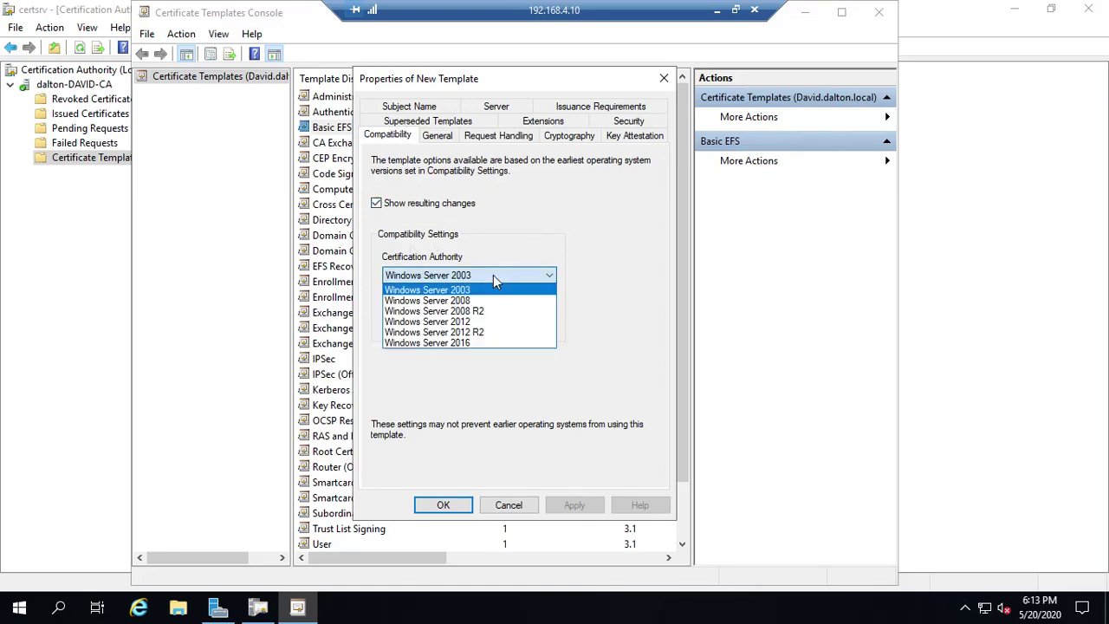
click(450, 343)
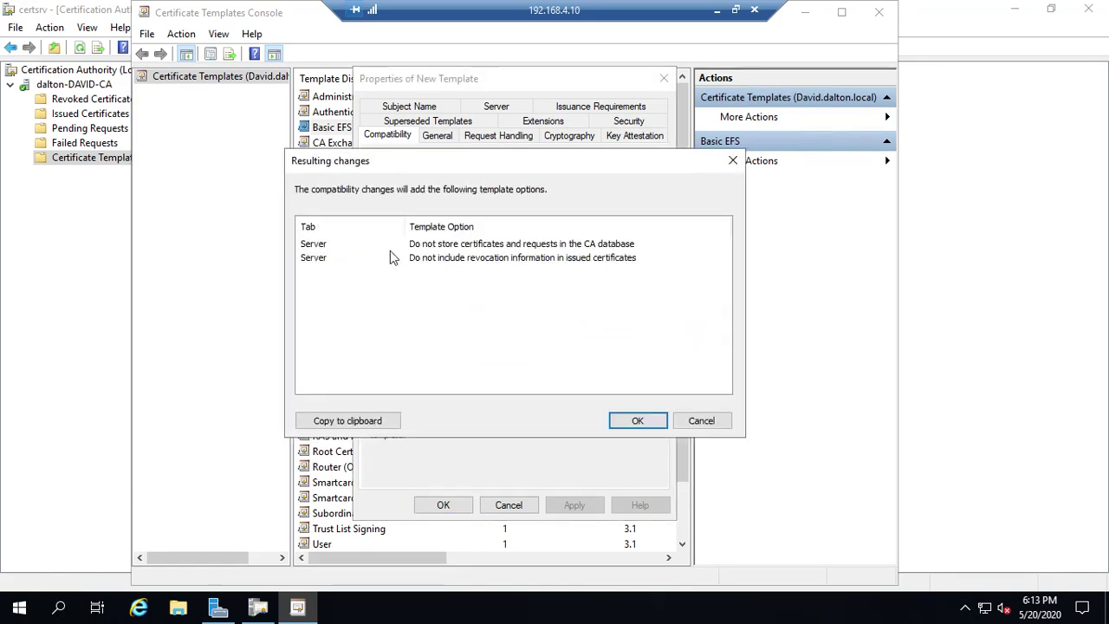
click(635, 423)
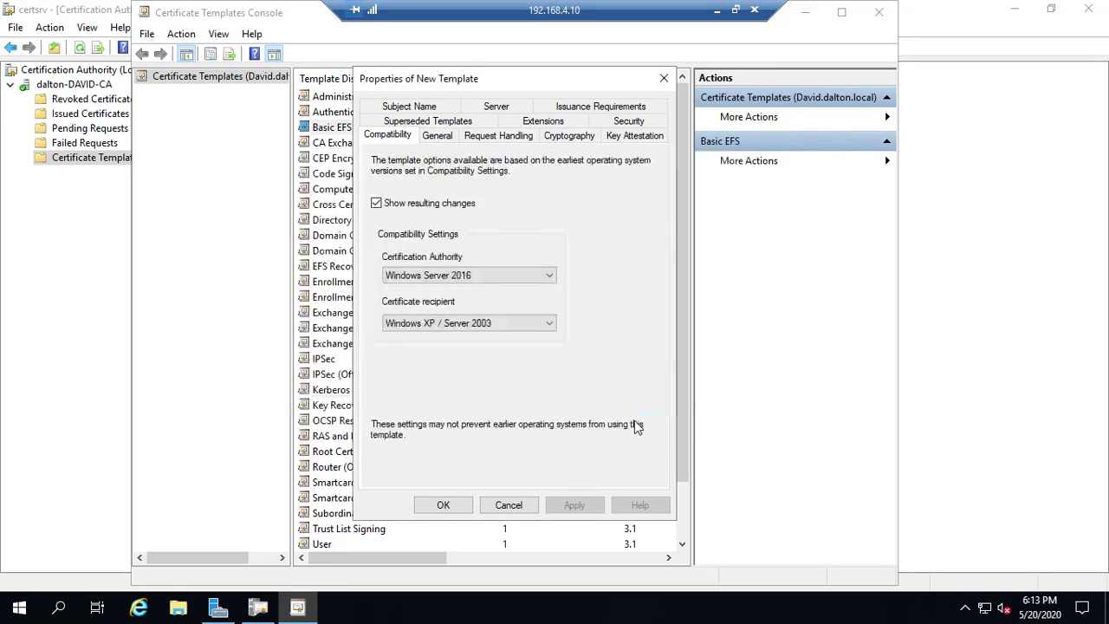
Set the recipient compatibility to Windows 10 / Windows Server 2016 and accept the changes
click(552, 326)
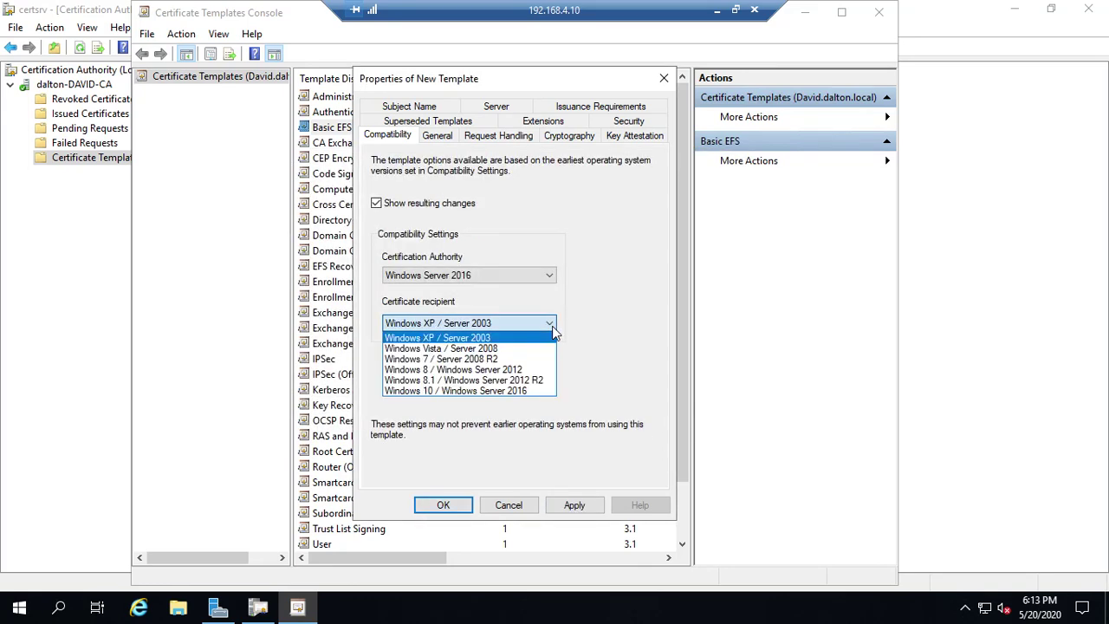
click(471, 394)
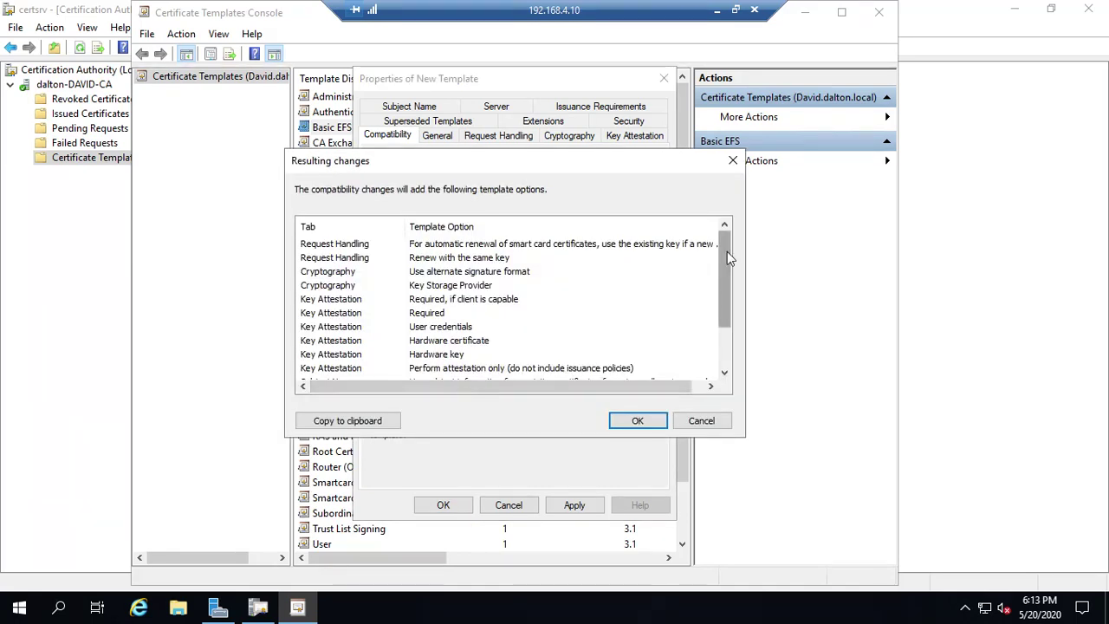
drag(722, 251, 726, 332)
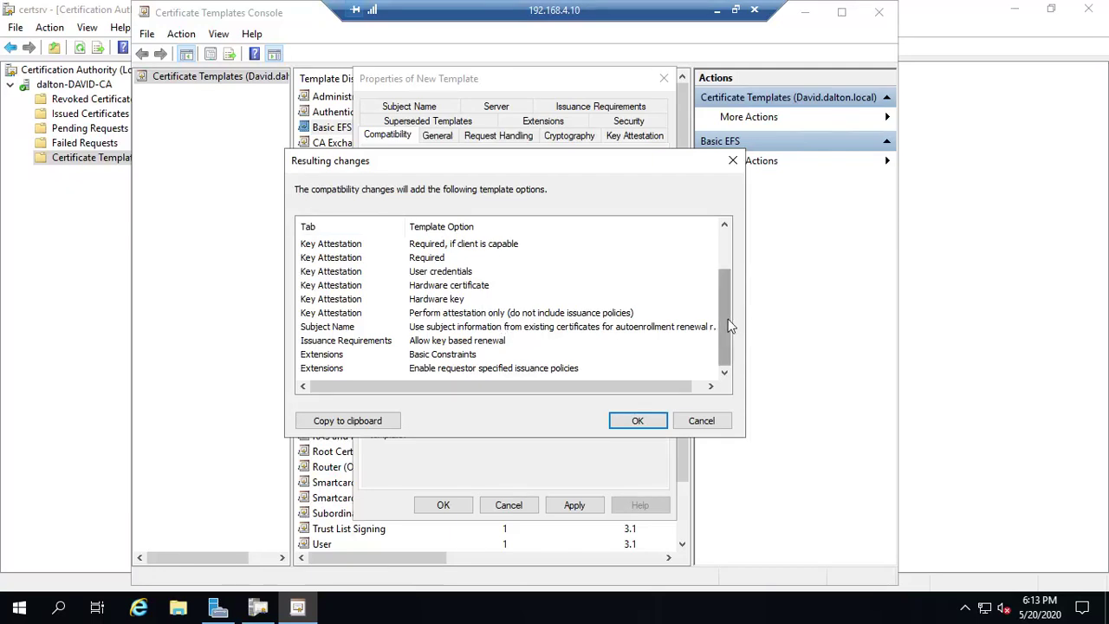
drag(726, 322, 734, 213)
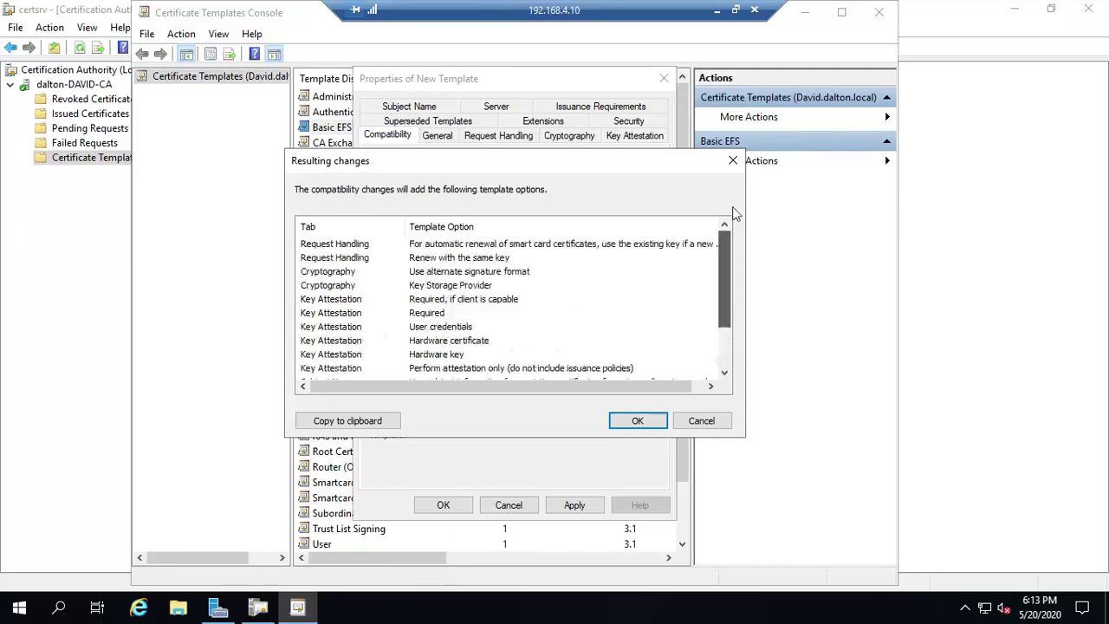
click(629, 422)
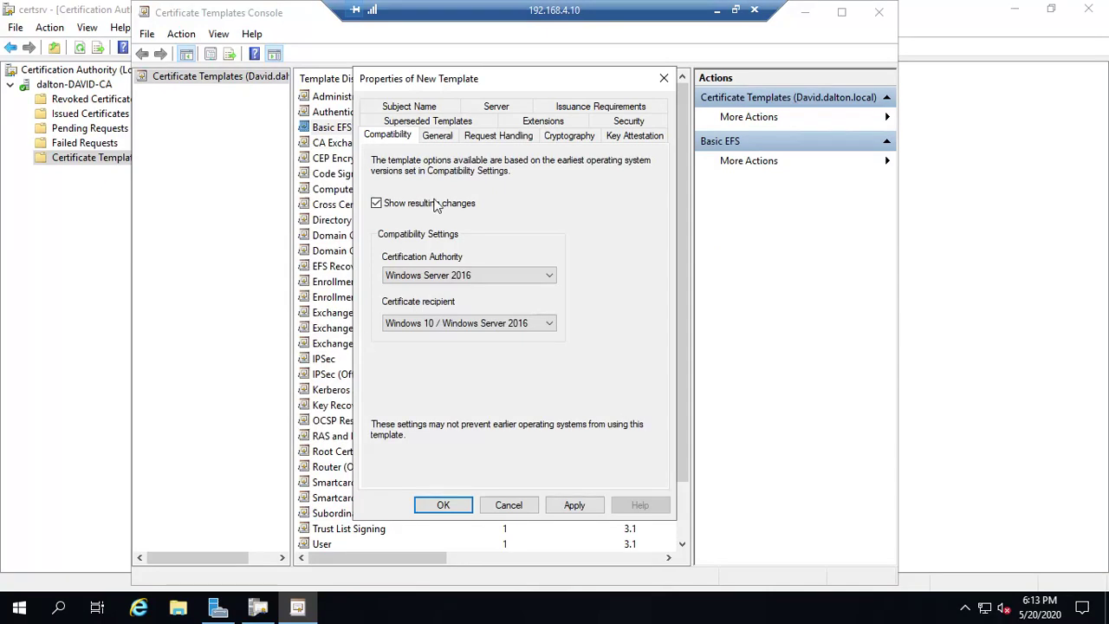
Rename the duplicated template's display name to 'Windows 10 EFS' (template name Windows10EFS)
click(437, 137)
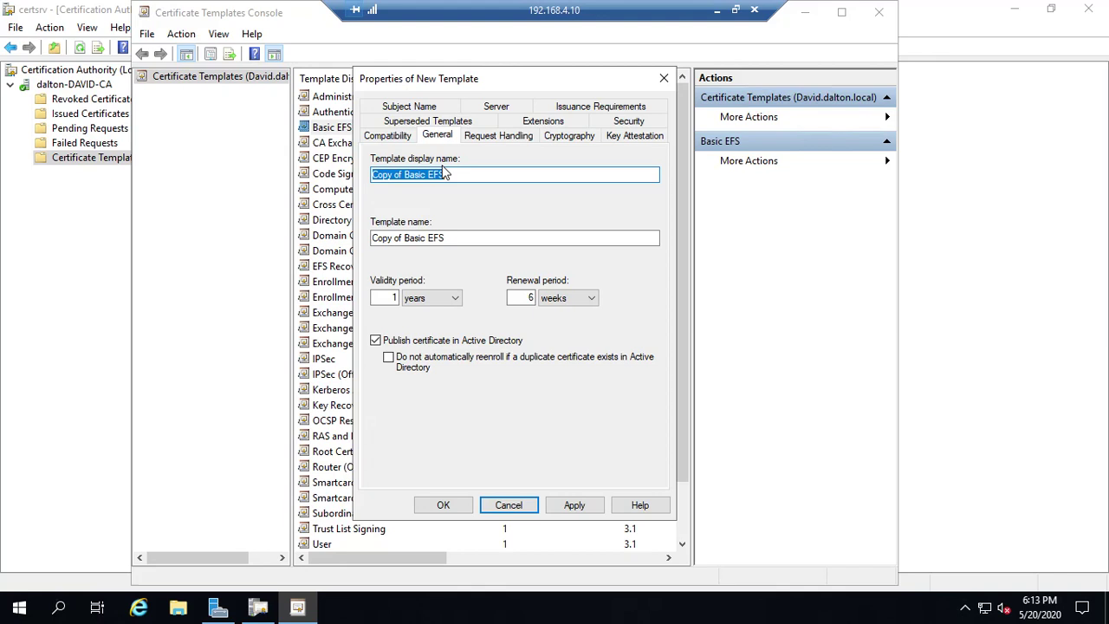
text(Adv)
key(BackSpace)
key(BackSpace)
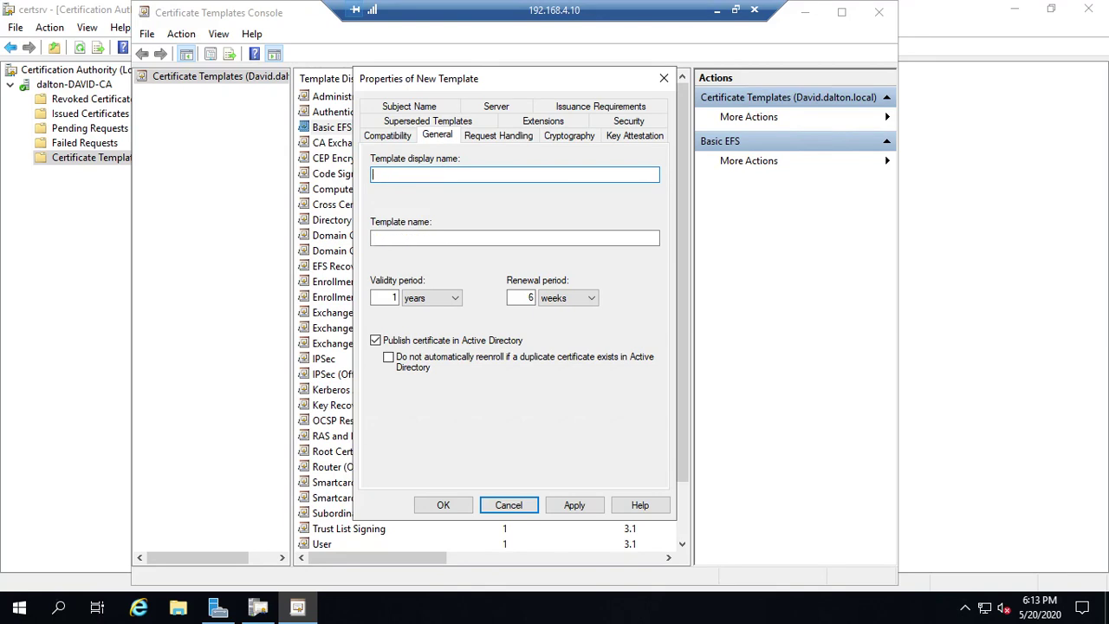
text(Windows 10 EFS)
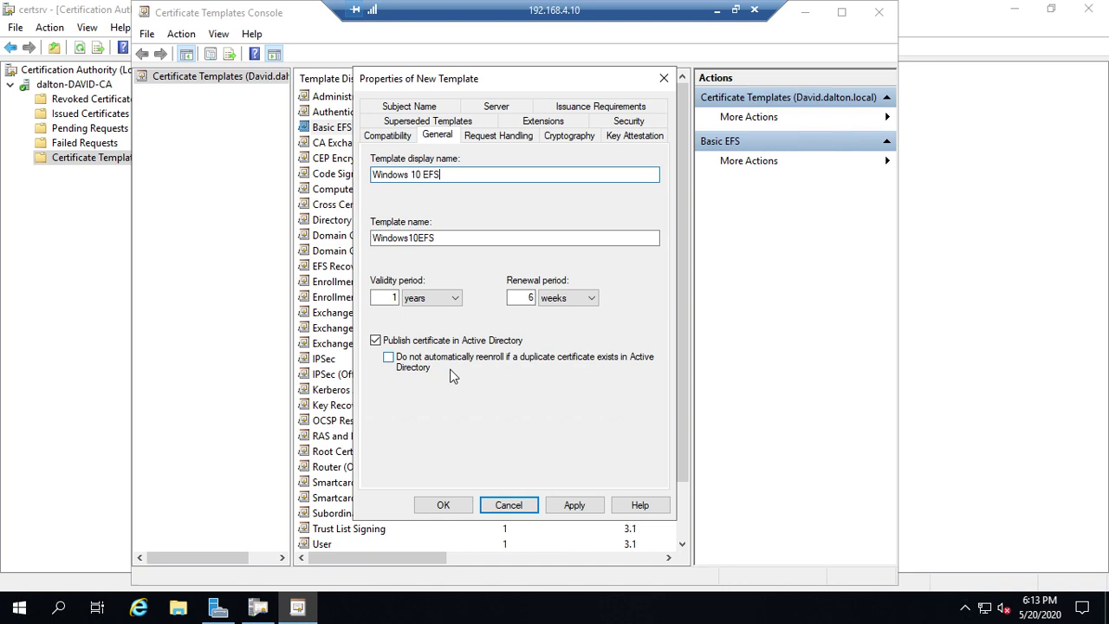
click(490, 138)
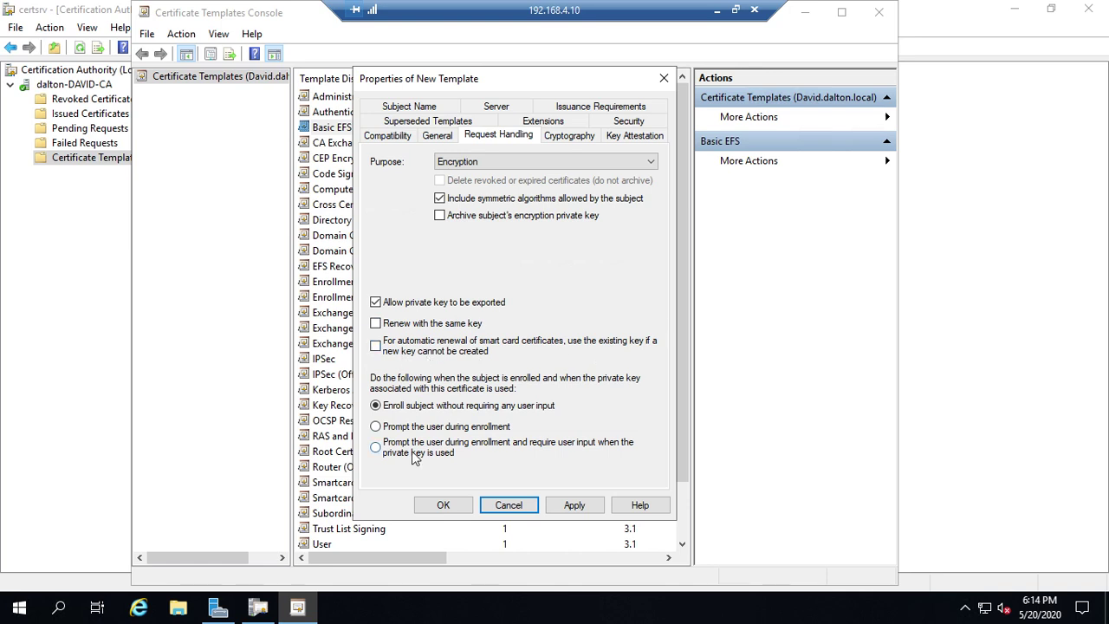
Review the new template's tabs, ending on Cryptography: legacy provider, 2048-bit minimum key
click(567, 136)
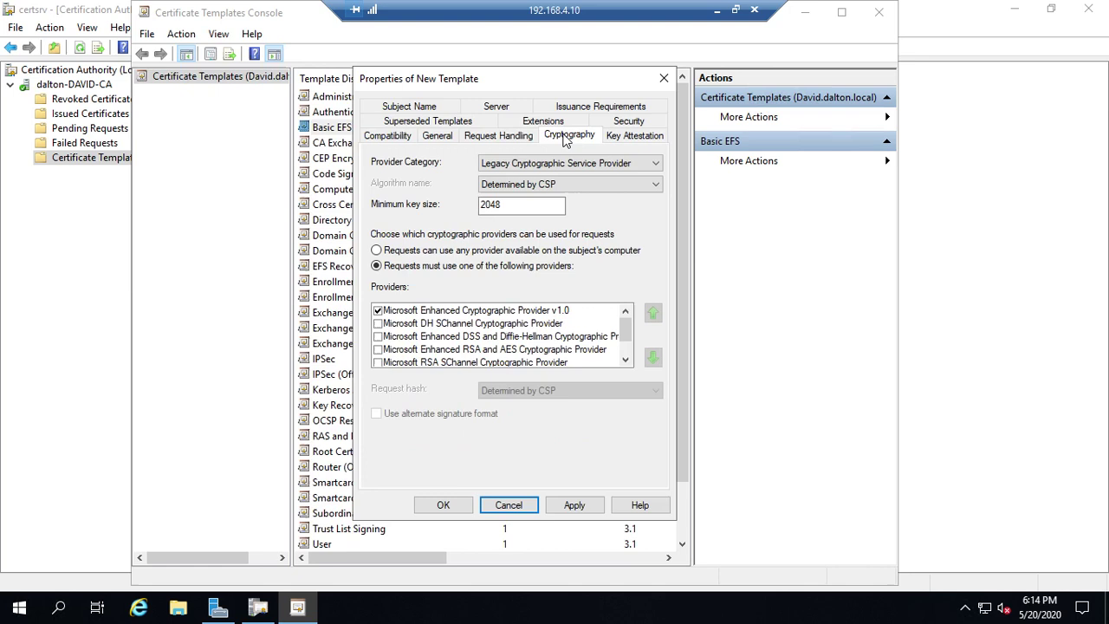
click(633, 140)
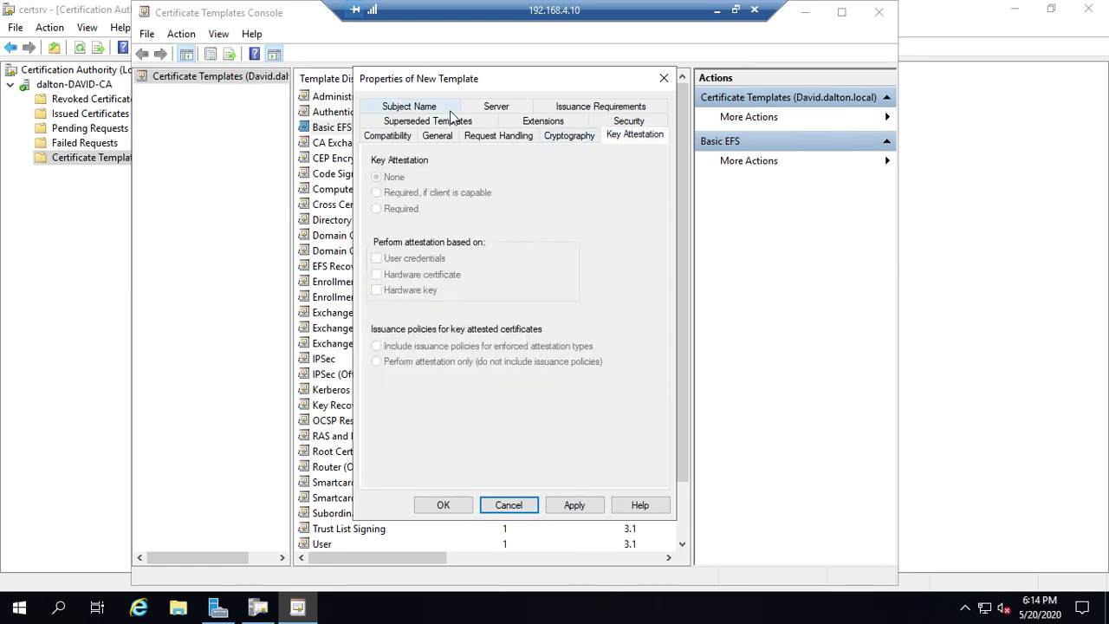
click(430, 126)
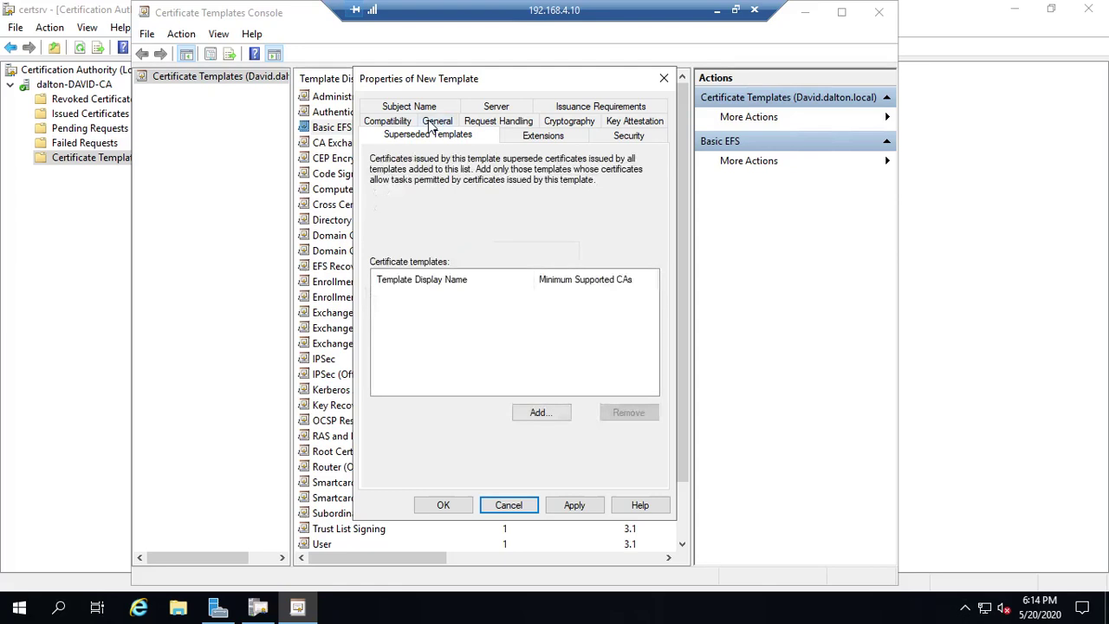
click(415, 108)
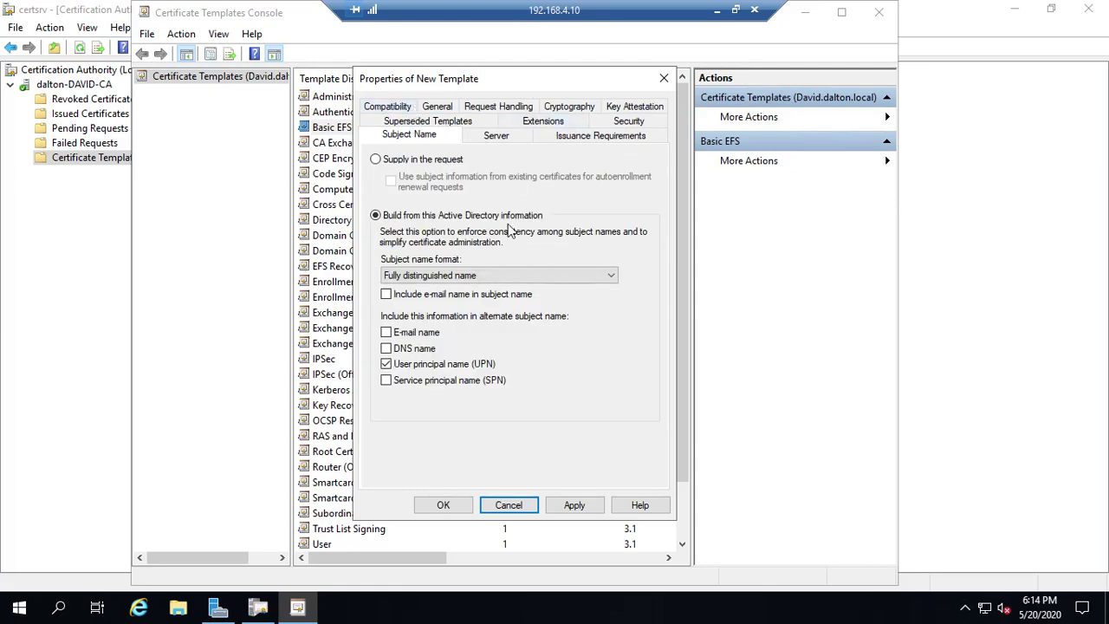
click(504, 139)
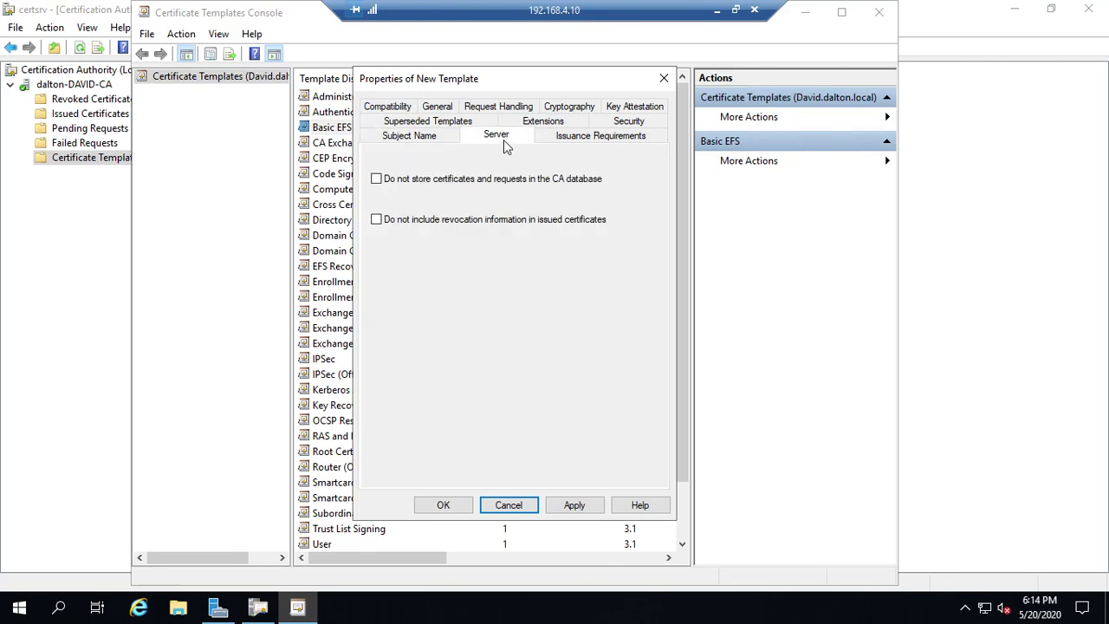
click(402, 107)
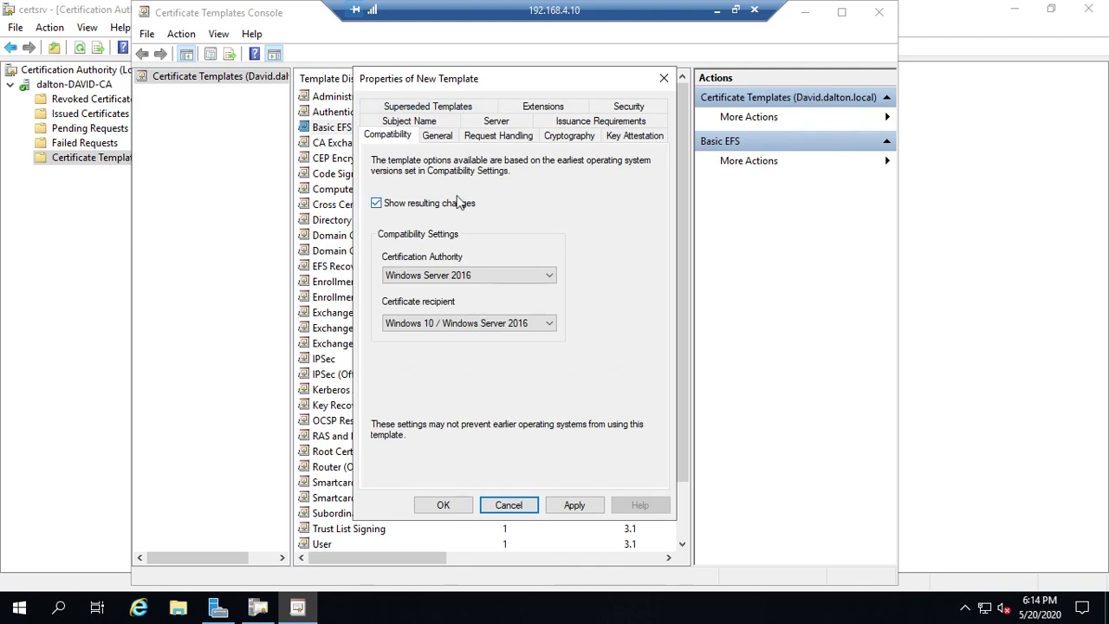
click(438, 139)
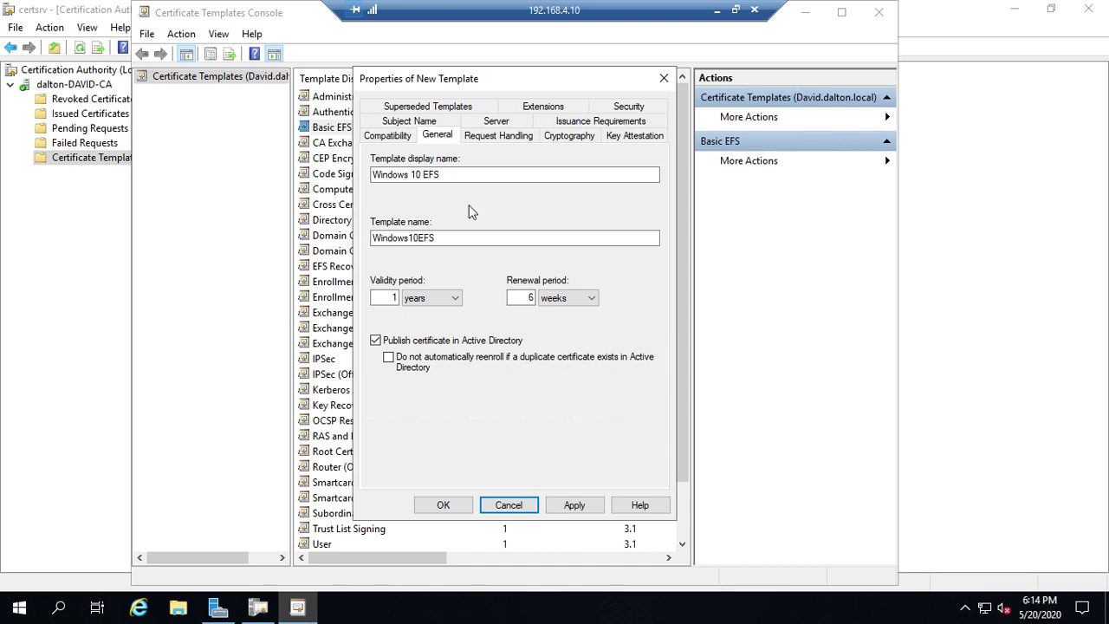
click(574, 138)
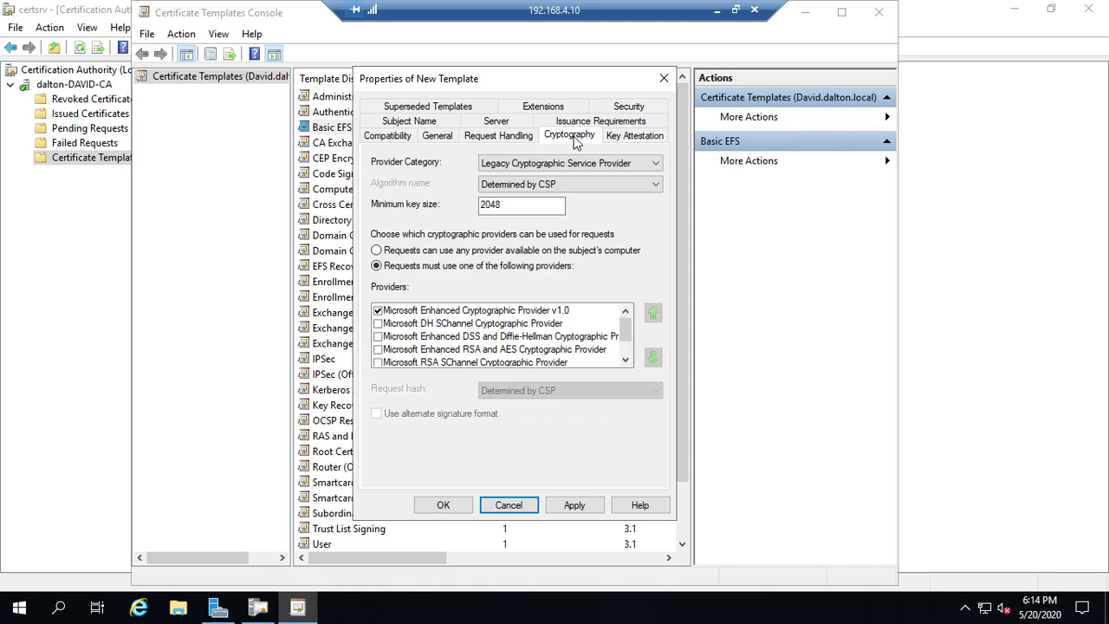
Apply and save the Windows 10 EFS template, creating it at schema version 4
click(476, 138)
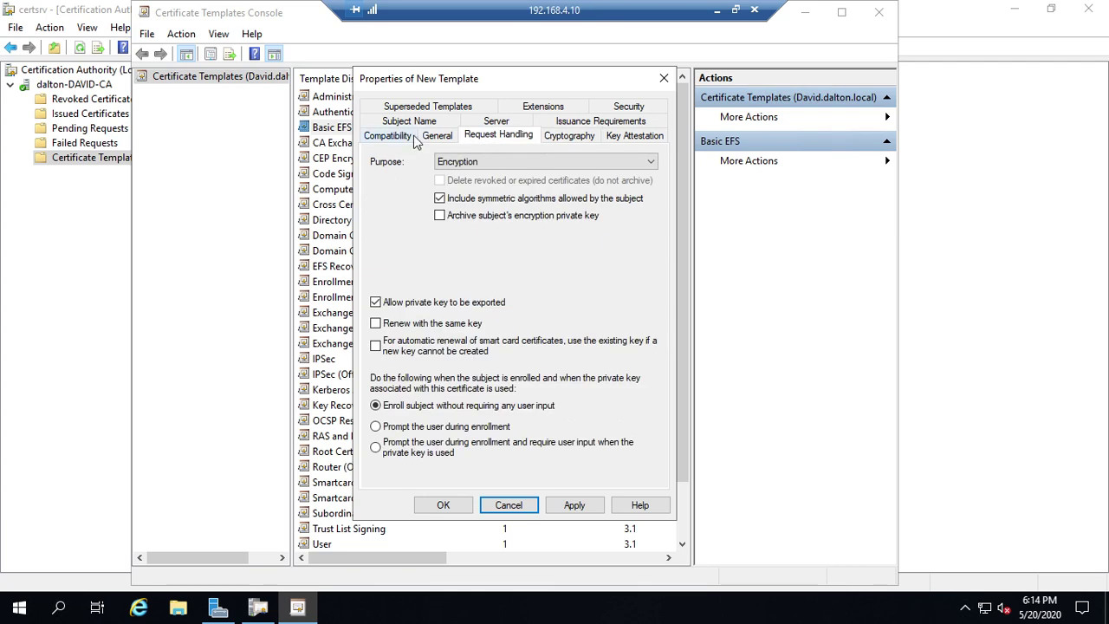
click(437, 136)
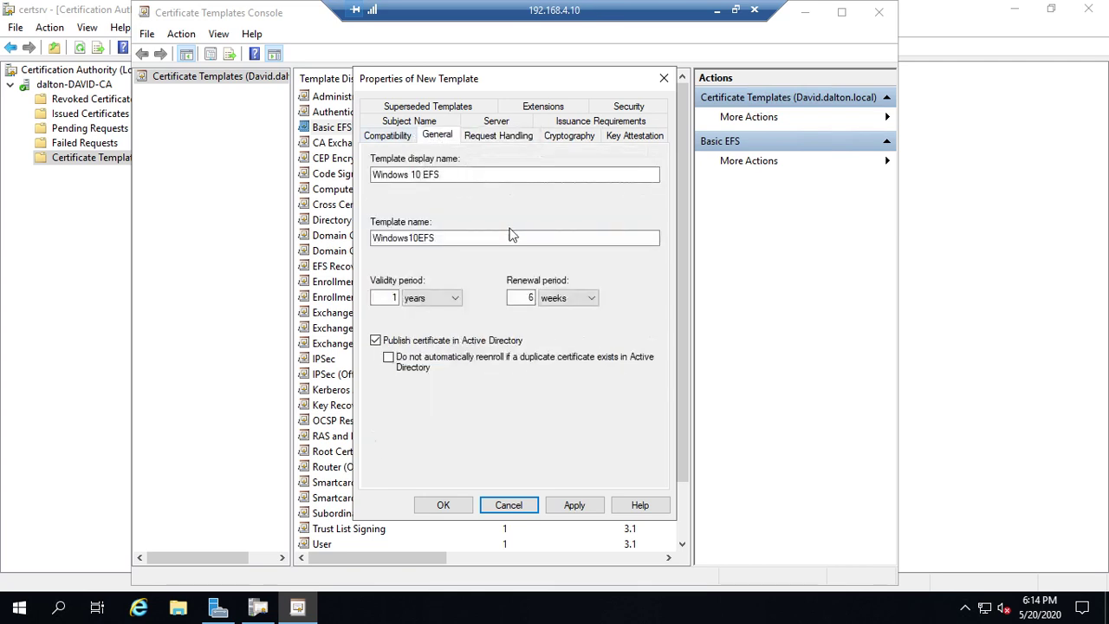
click(575, 506)
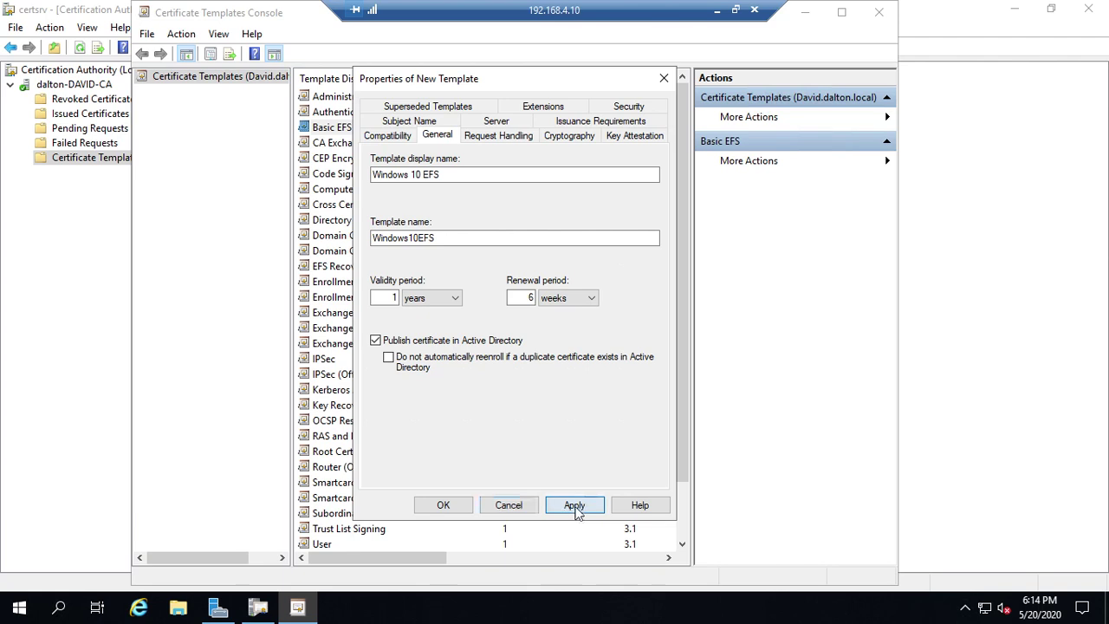
click(444, 505)
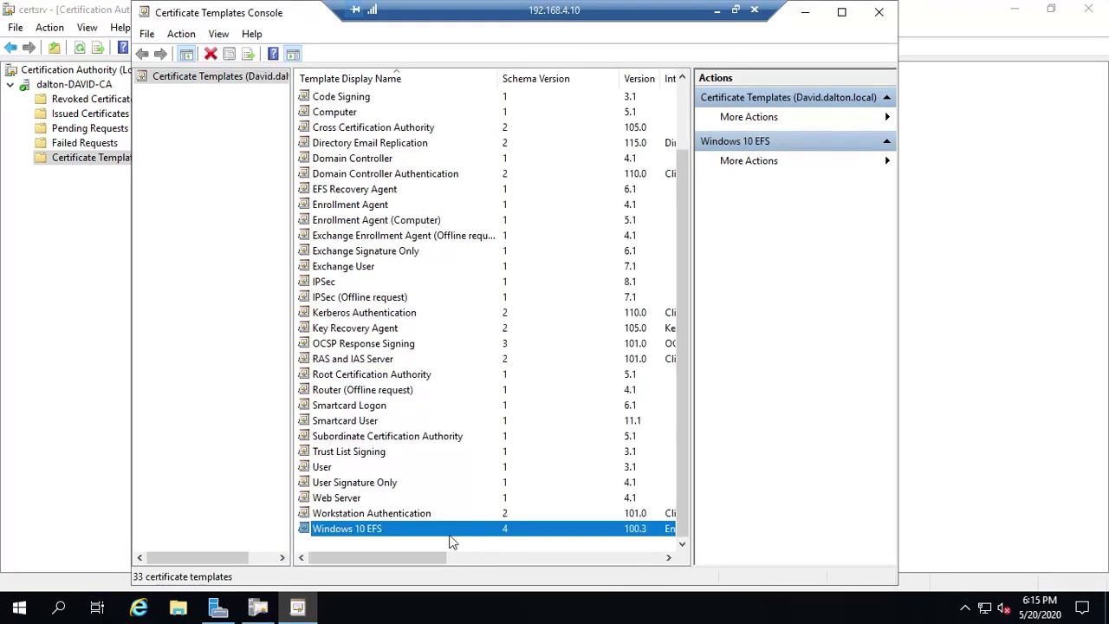
double_click(414, 530)
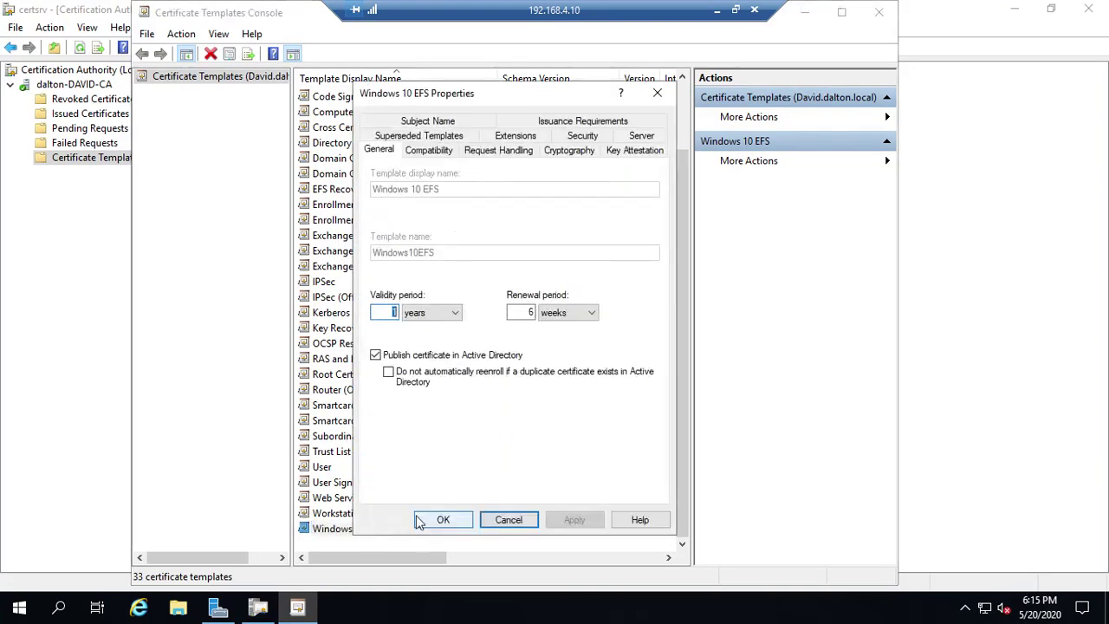
click(445, 152)
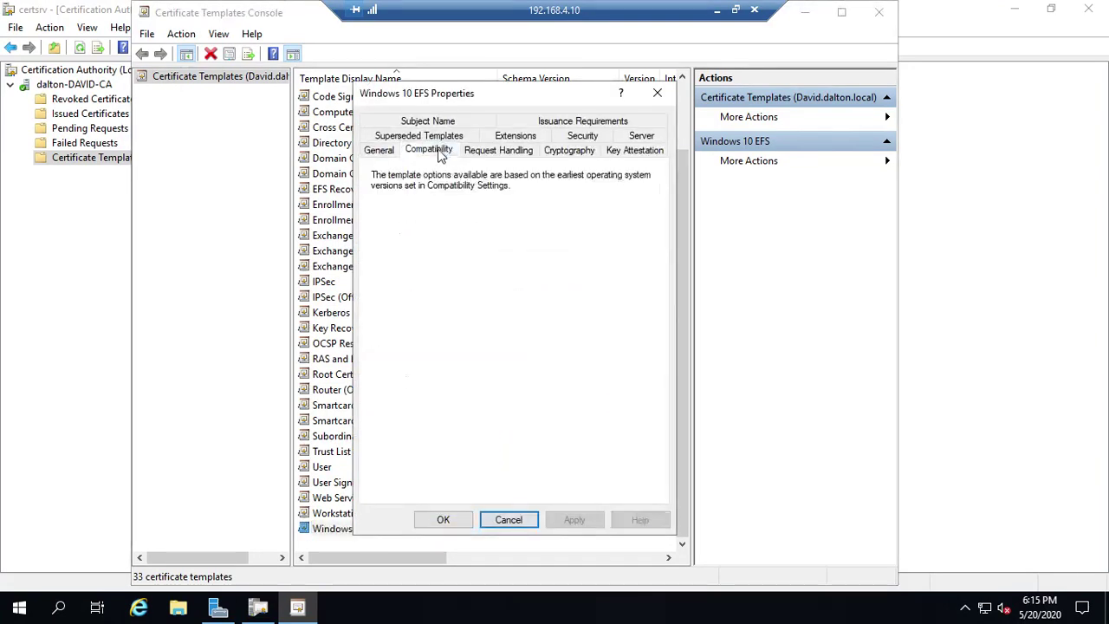
click(499, 150)
click(562, 152)
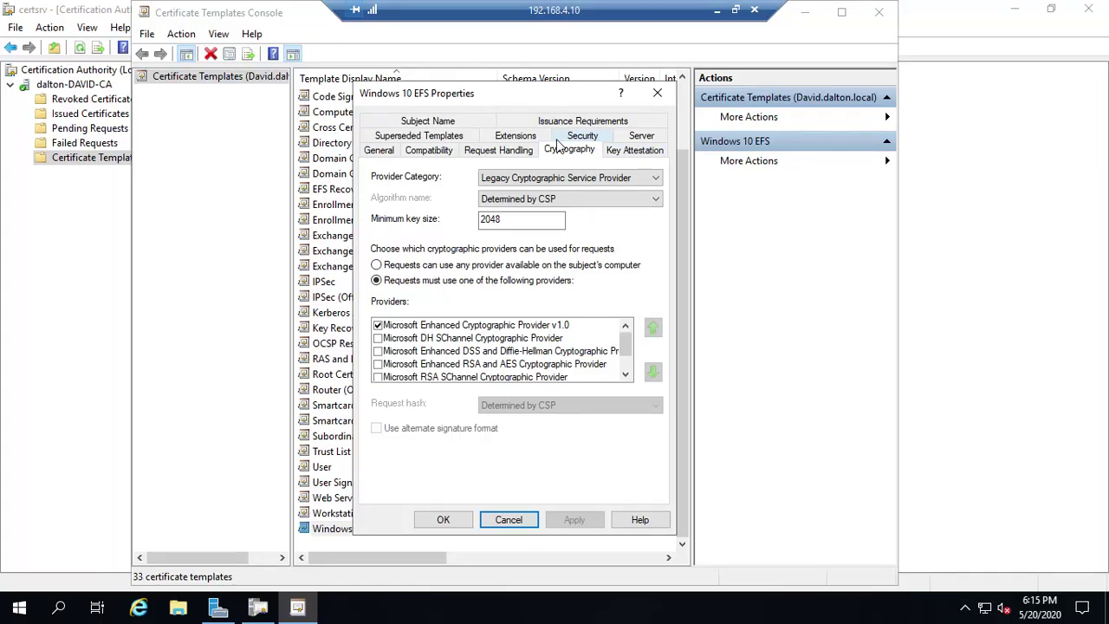
click(557, 140)
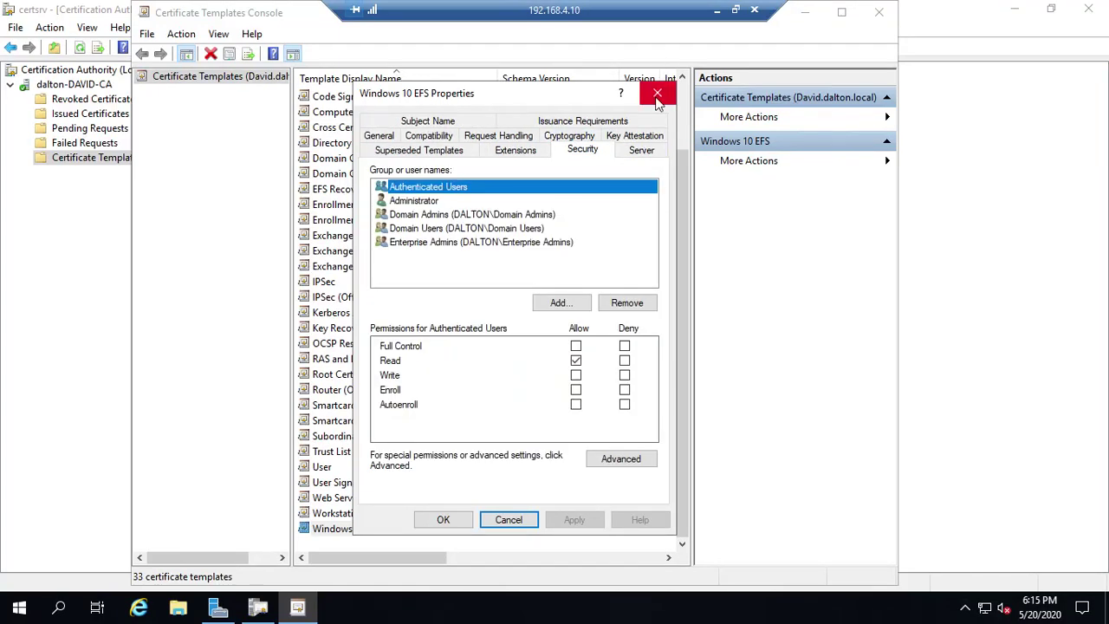
click(657, 92)
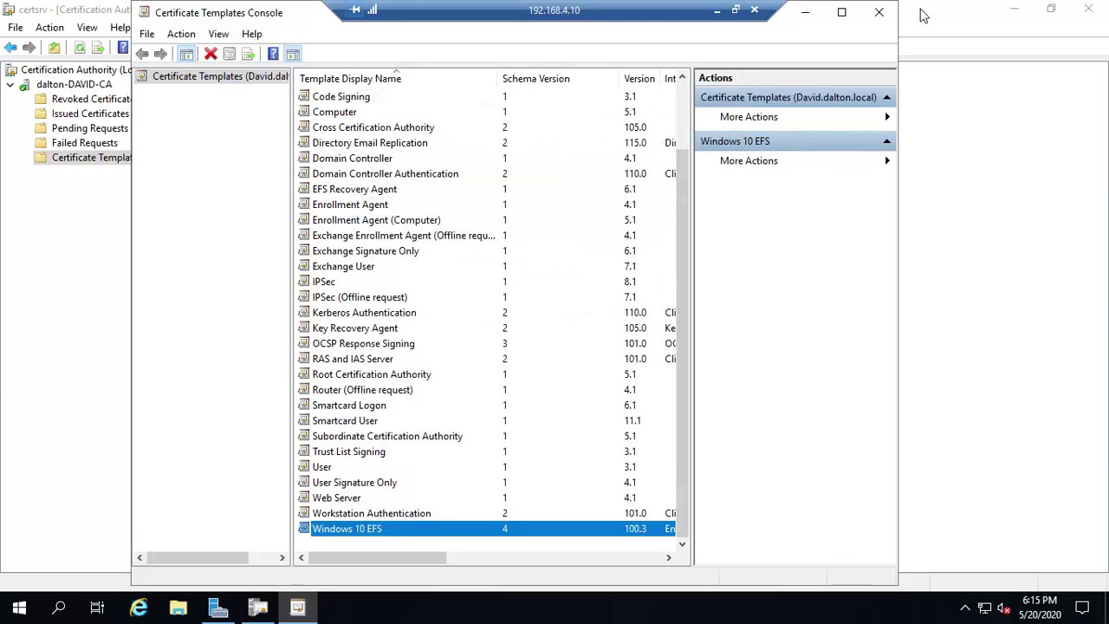
Close the templates console and issue Windows 10 EFS on the CA
click(881, 21)
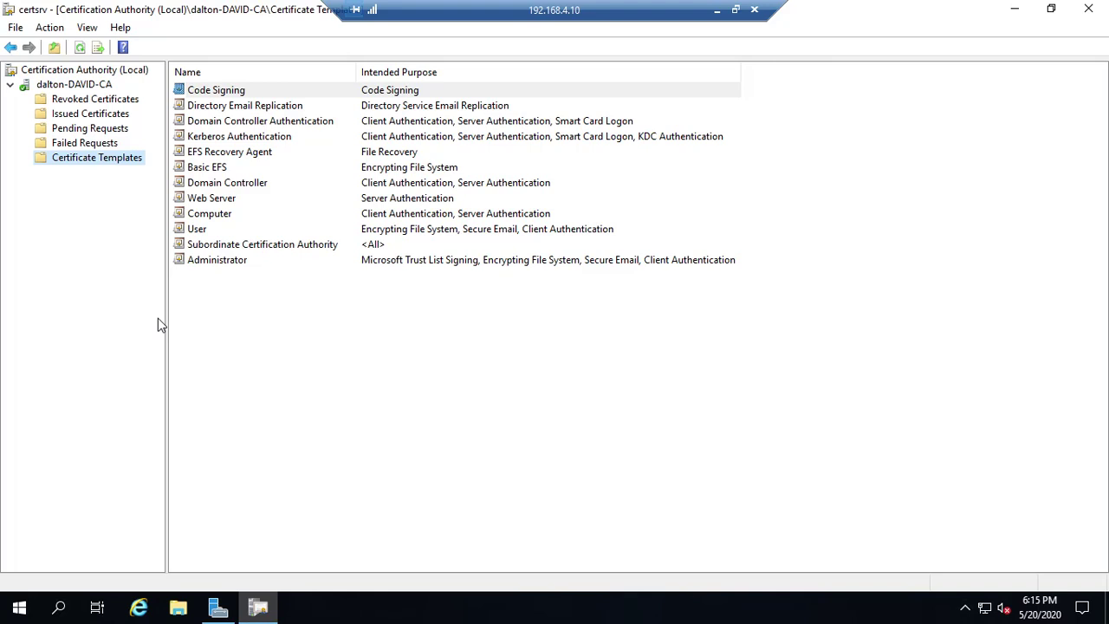
right_click(79, 163)
mouse_move(130, 190)
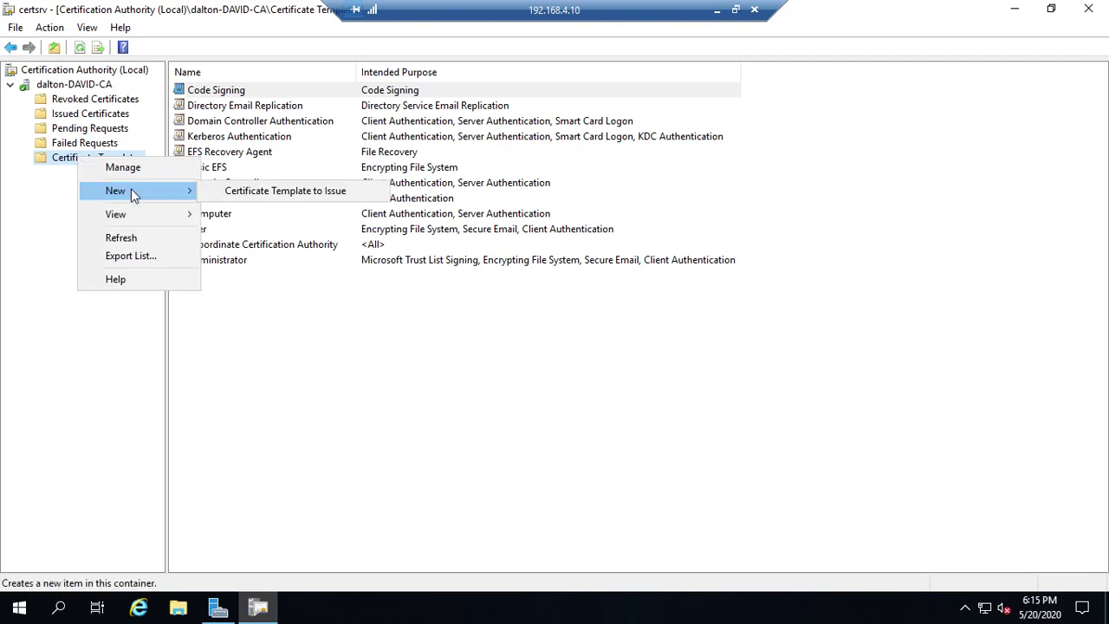
click(229, 192)
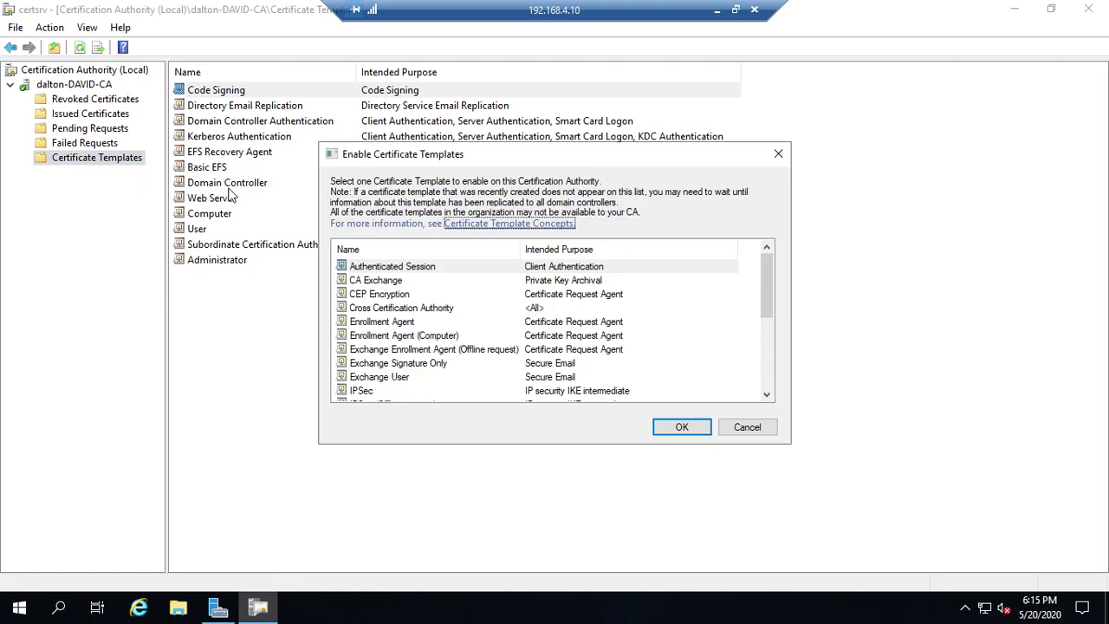
drag(765, 294, 767, 396)
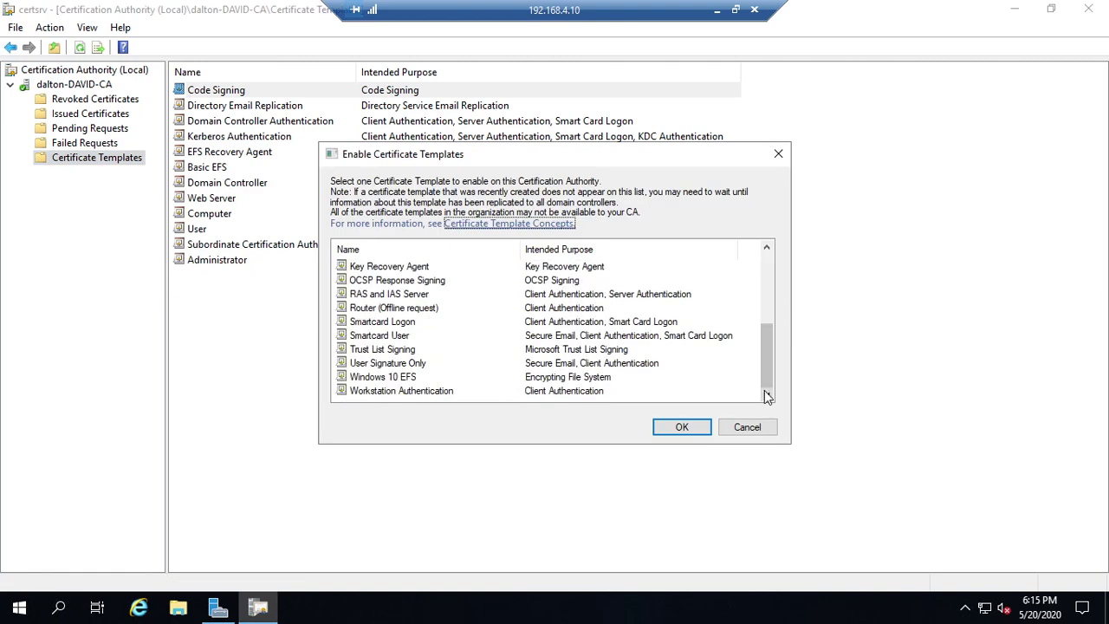
click(386, 379)
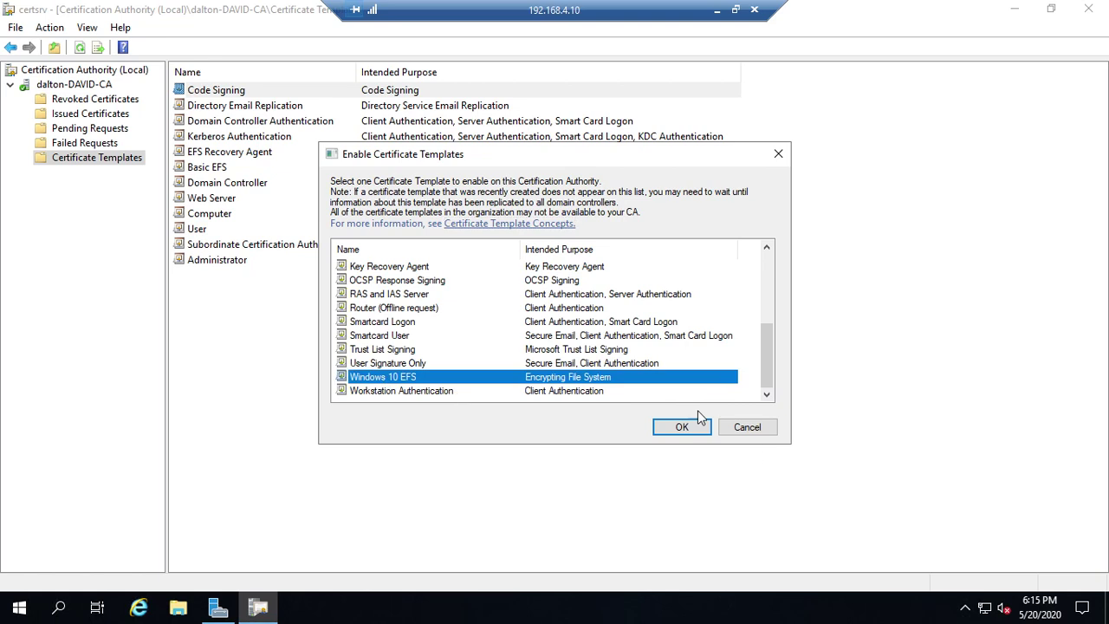
click(680, 429)
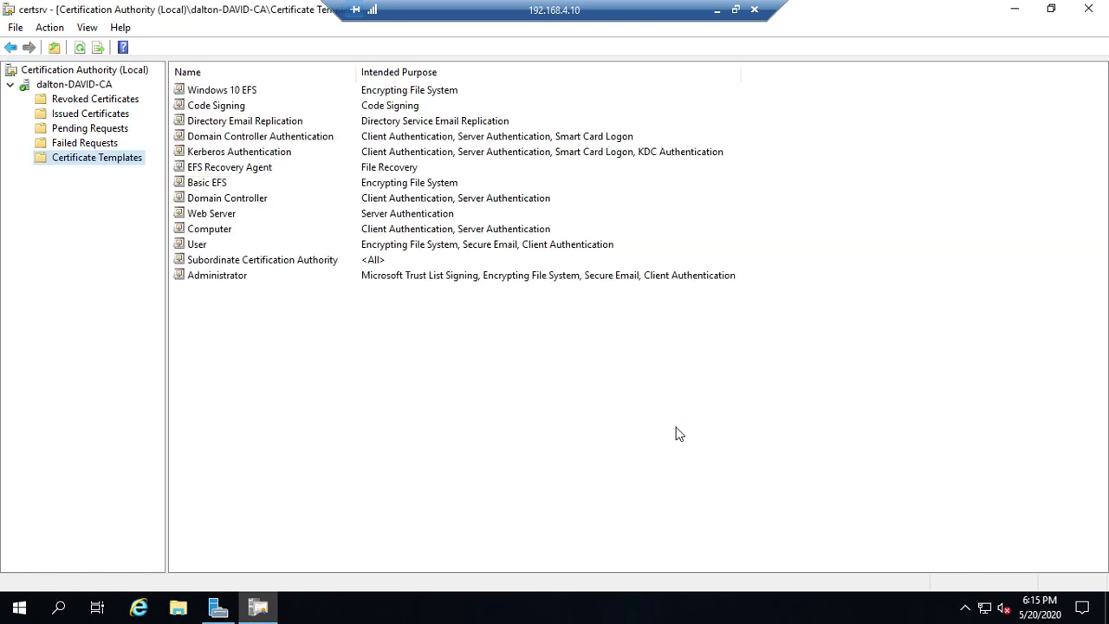